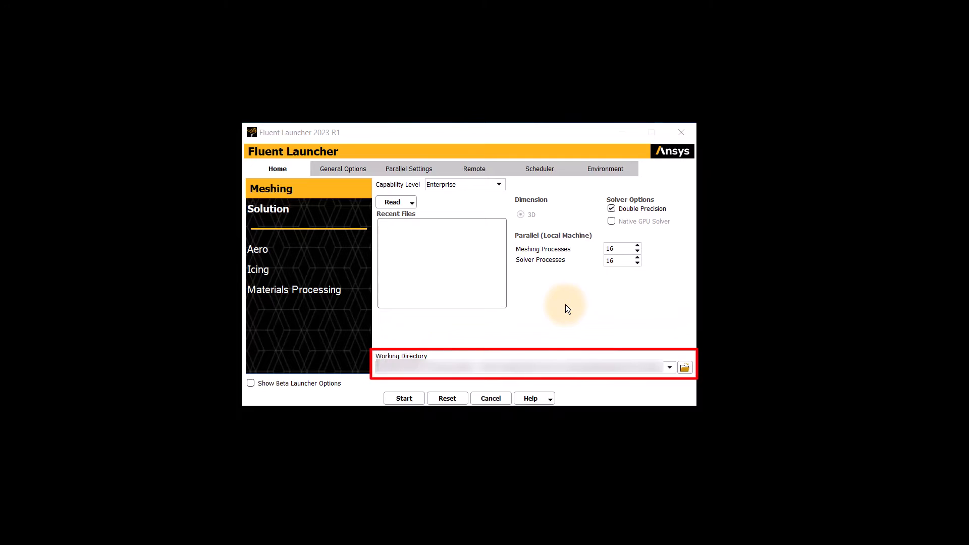
- Start Fluent in Meshing mode and set the workflow type to Watertight Geometry
left_click(410, 397)
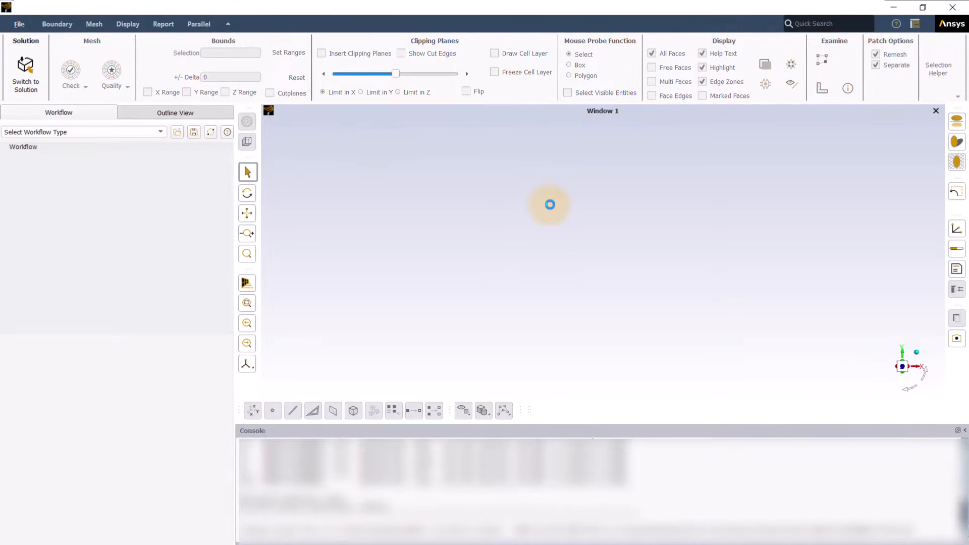
left_click(138, 133)
left_click(132, 150)
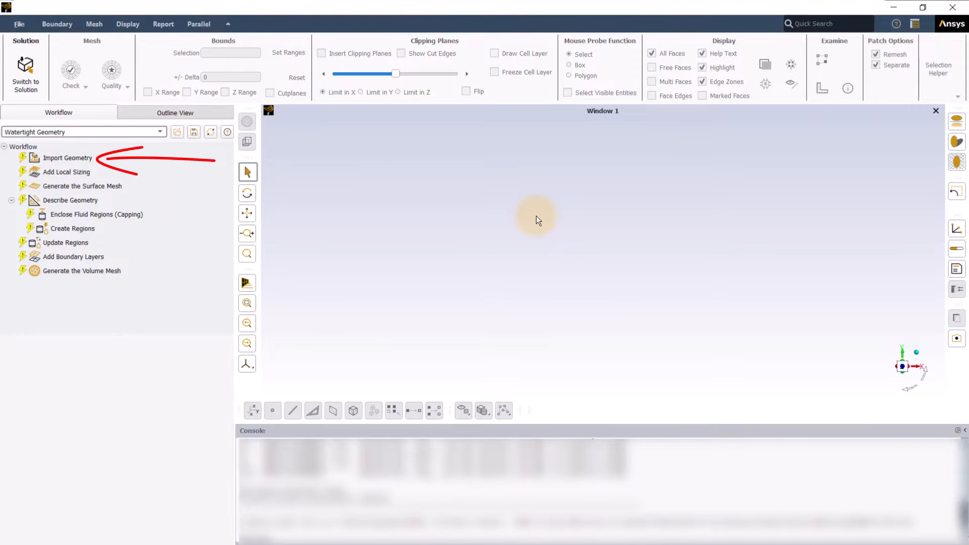
- Choose FSAE Lesson 1 Final CAD.pmdb as the single CAD file for the Import Geometry task and import it
left_click(153, 154)
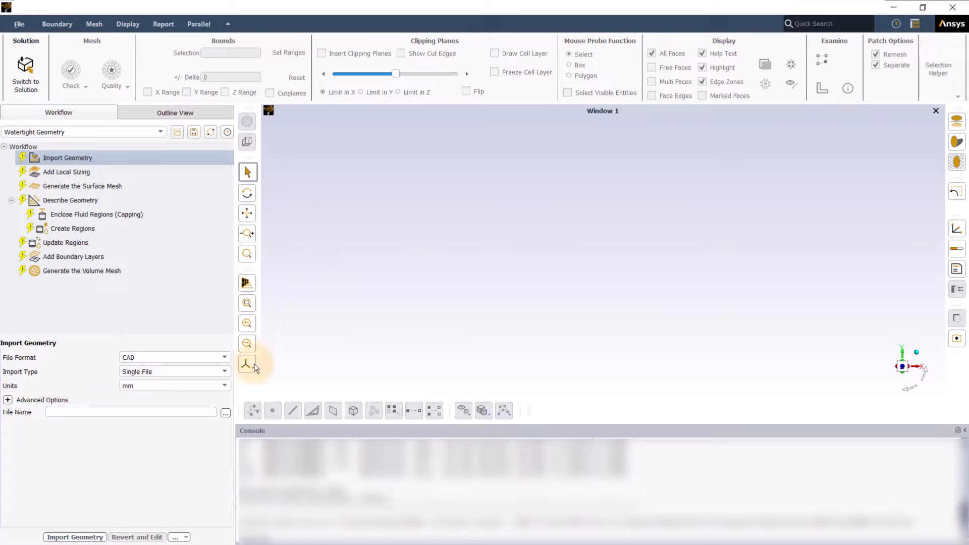
left_click(226, 413)
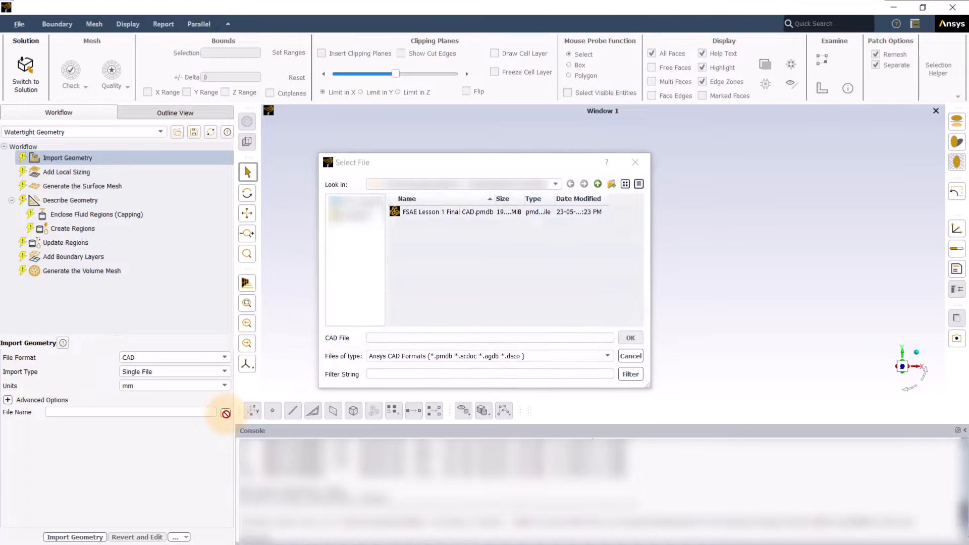
left_click(478, 212)
left_click(478, 213)
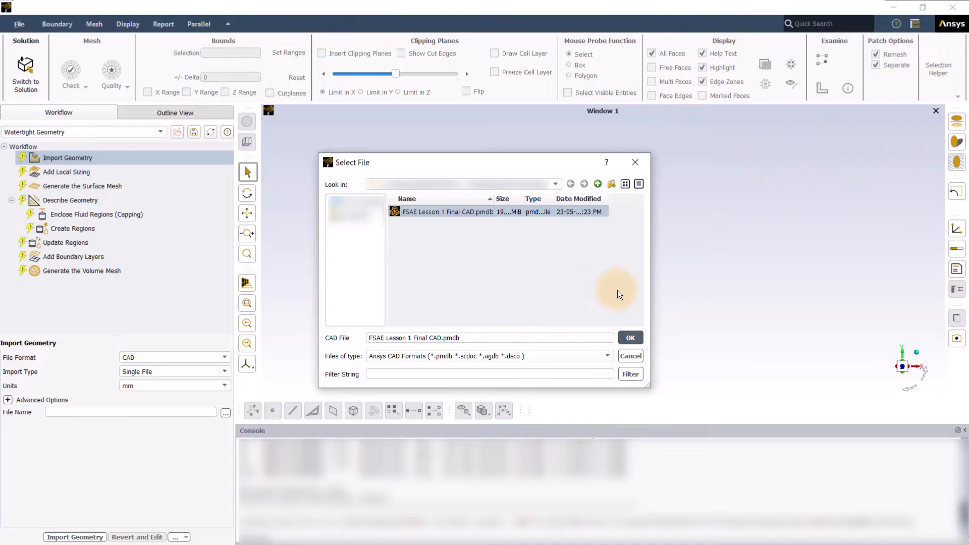
left_click(630, 338)
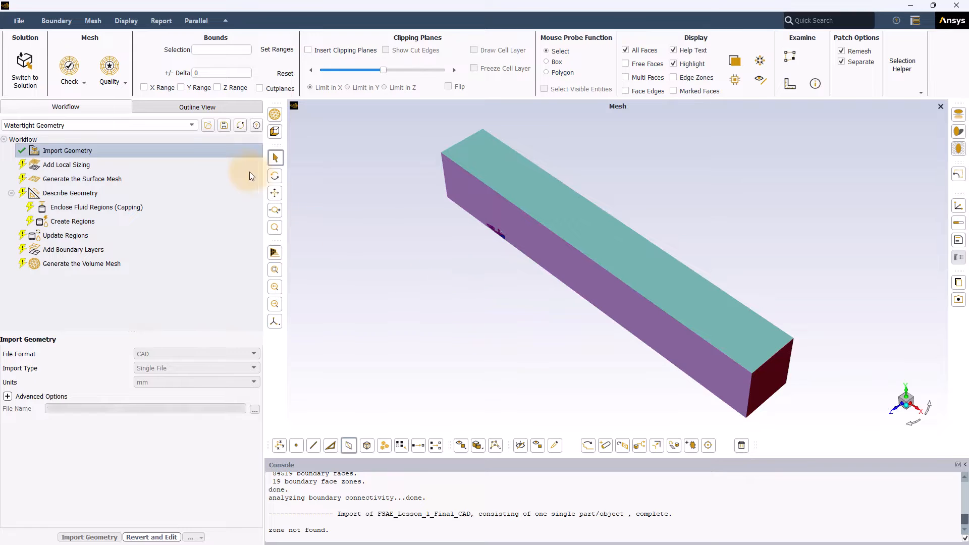
- Insert a Create Local Refinement Regions task after Import Geometry in the workflow
right_click(227, 154)
mouse_move(253, 162)
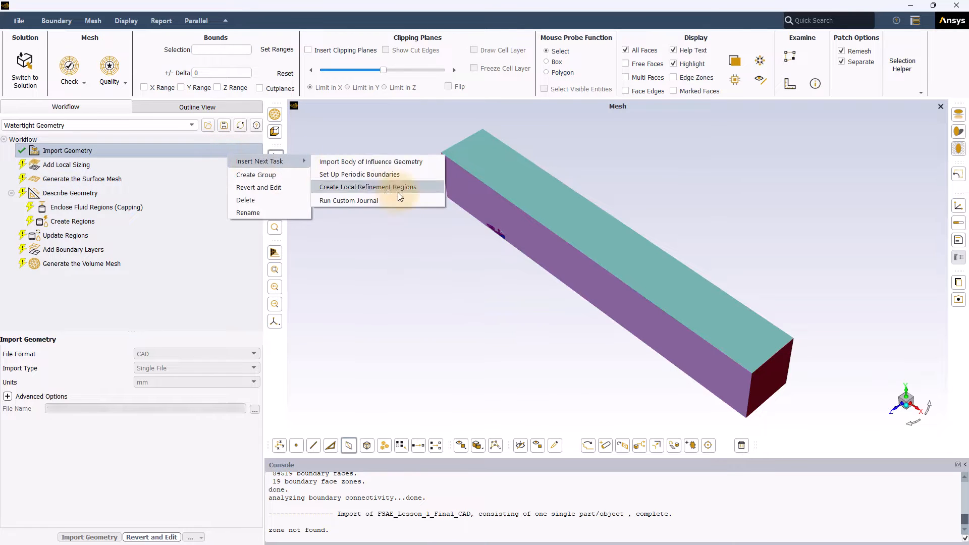
left_click(437, 188)
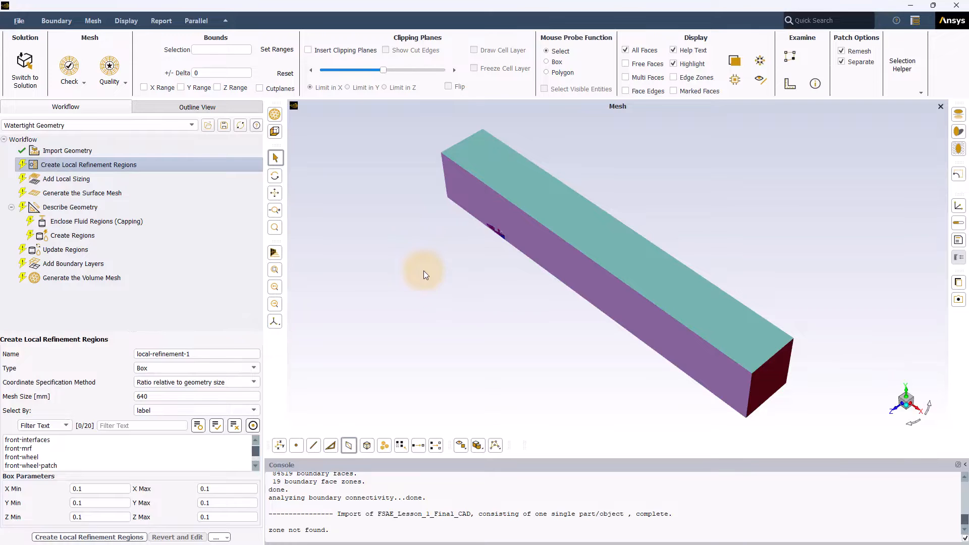
- Name the first refinement region local-refinement-front-wheel and set its mesh size to 16 mm
left_click(227, 354)
key("BackSpace")
type("front-w")
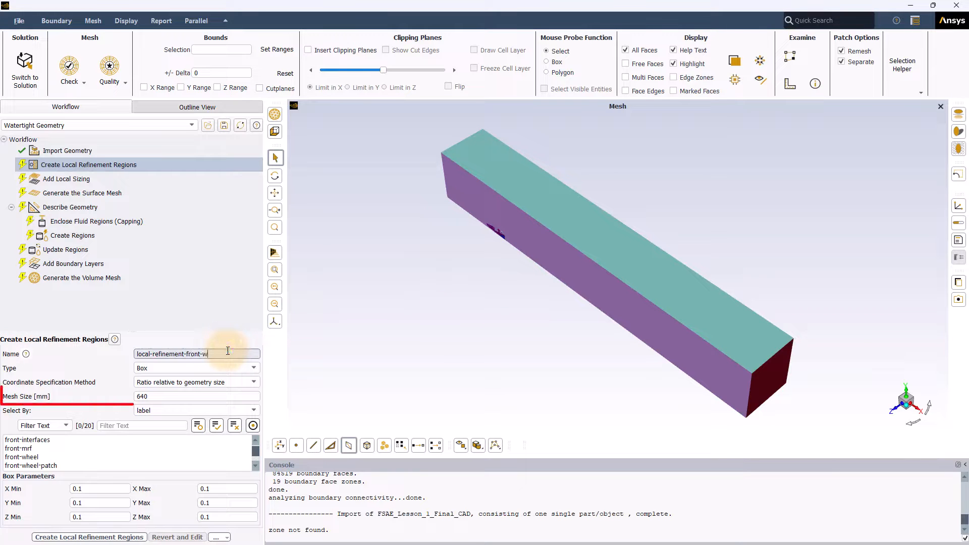
type("heel")
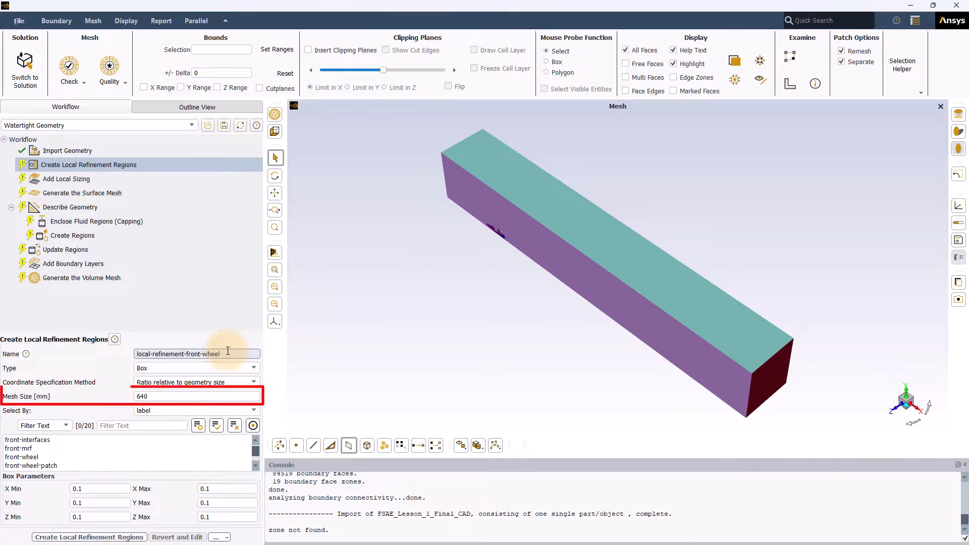
double_click(144, 398)
type("16")
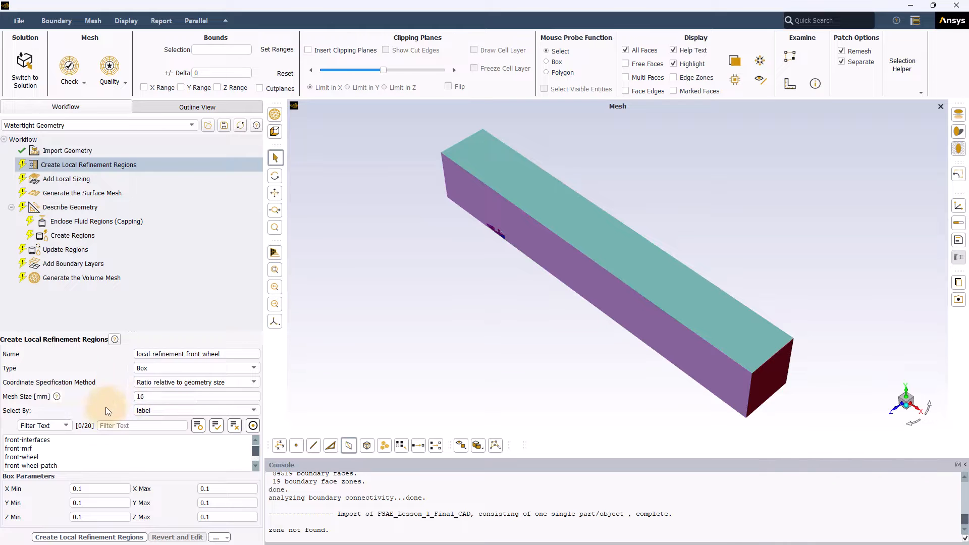
- Base the box on the front-wheel label, set its X Max ratio to 1, and create the refinement region
left_click(71, 457)
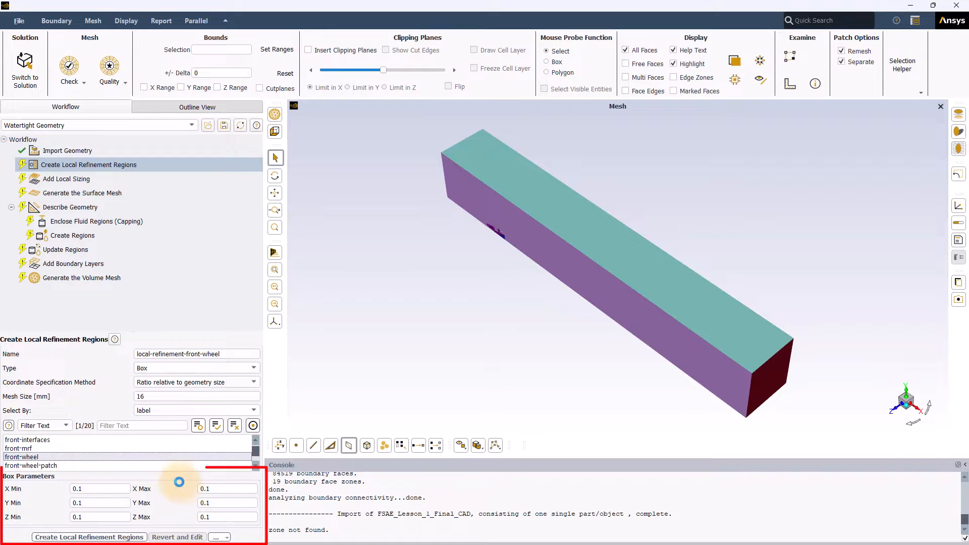
double_click(223, 489)
type("1")
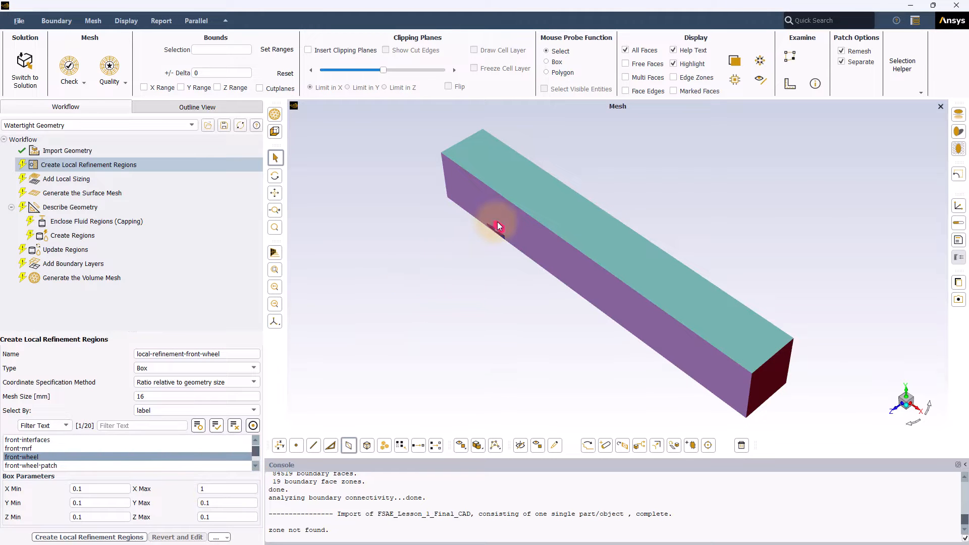
scroll(497, 226, "up", 6)
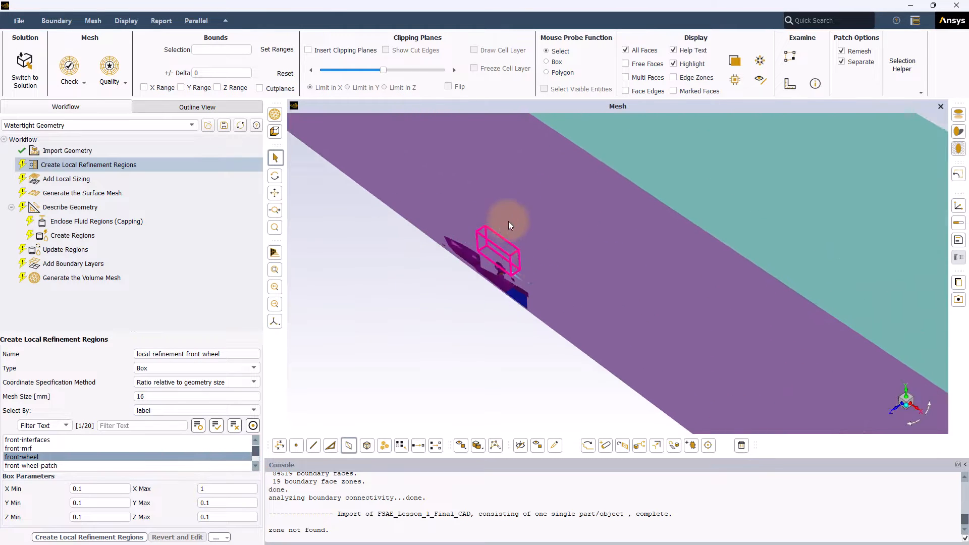
middle_click_drag(567, 205, 571, 156)
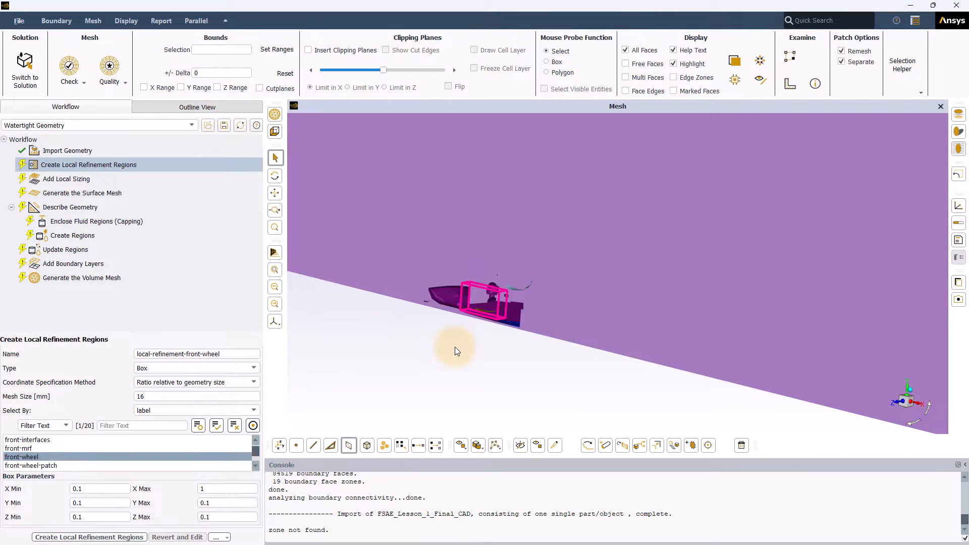
left_click(101, 537)
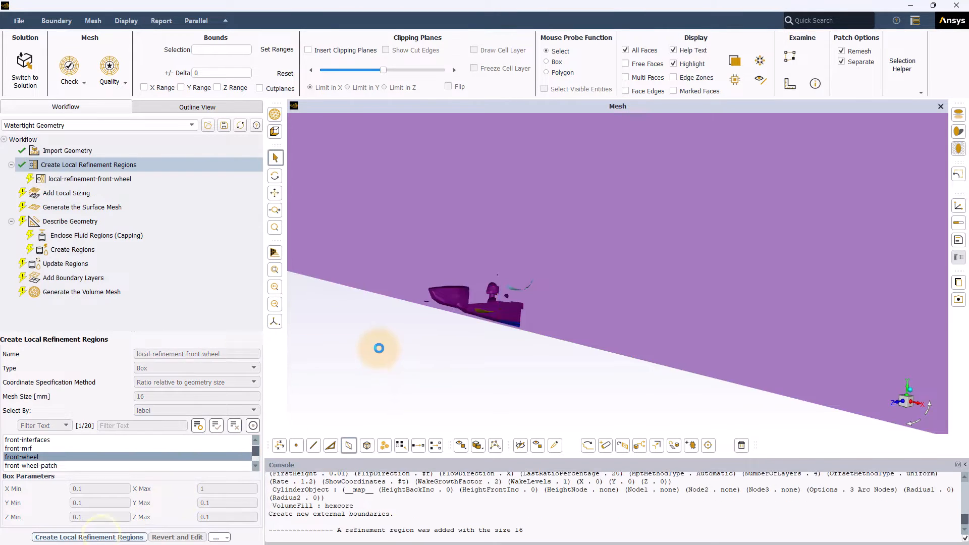
- Name the second refinement region local-refinement-rear-wheel and set its mesh size to 16 mm
left_click(241, 353)
key("BackSpace")
type("rear-wheel")
left_click(151, 395)
key("BackSpace")
key("BackSpace")
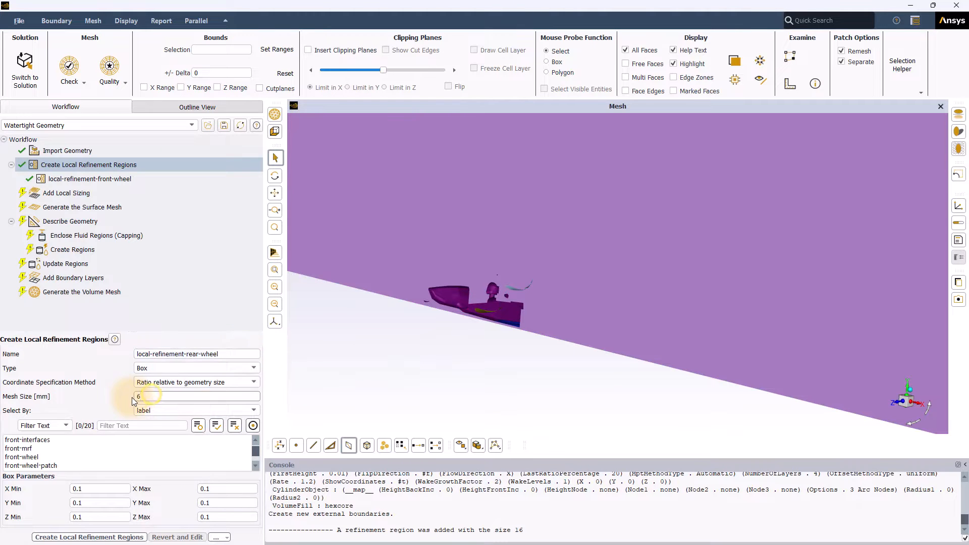
key("BackSpace")
type("16")
- Base the box on the rear-wheel label, set its X Max ratio to 1, and create the refinement region
scroll(126, 450, "down", 3)
left_click(117, 448)
left_click(214, 489)
key("BackSpace")
key("BackSpace")
key("BackSpace")
type("1")
left_click(108, 537)
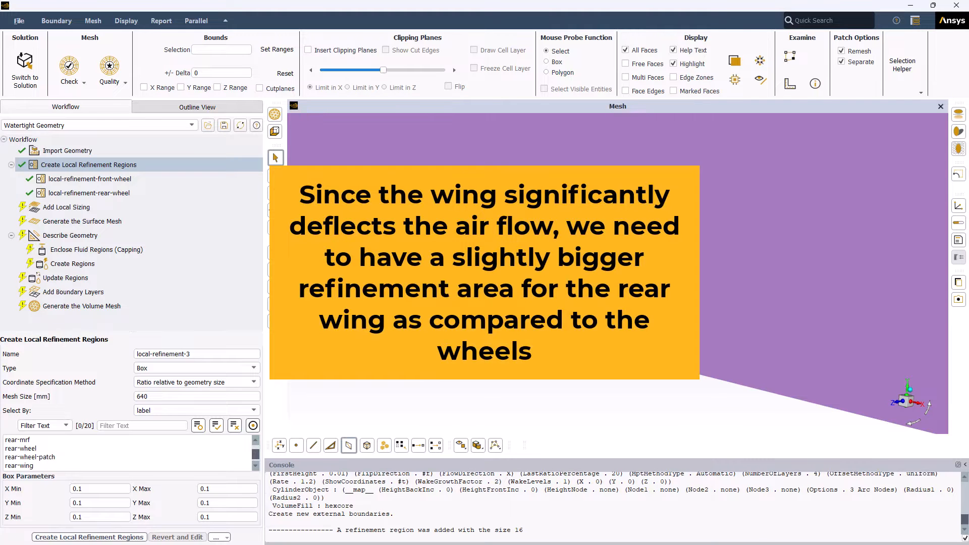
- Name the third refinement region local-refinement-rear-wing and set its mesh size to 16 mm
left_click(233, 354)
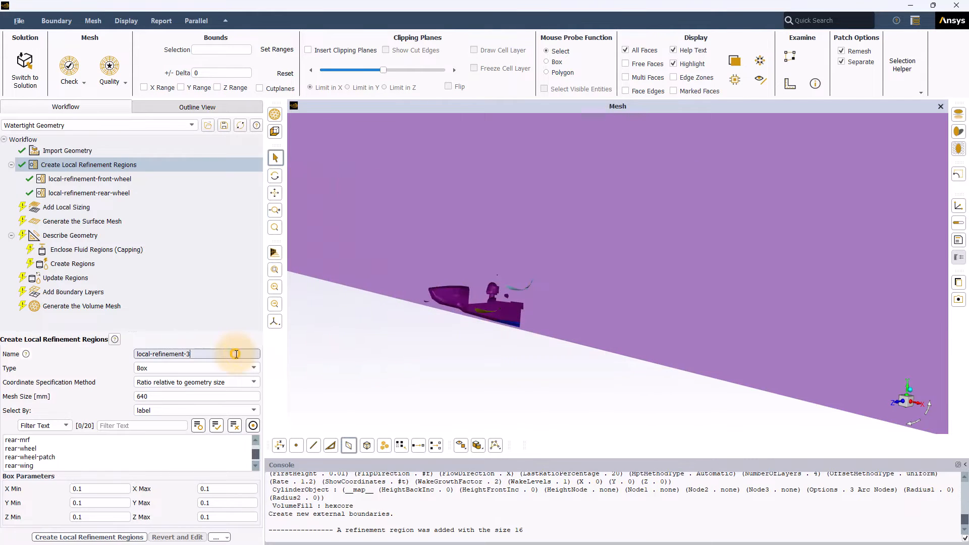
key("BackSpace")
type("rear-wing")
left_click_drag(157, 396, 130, 396)
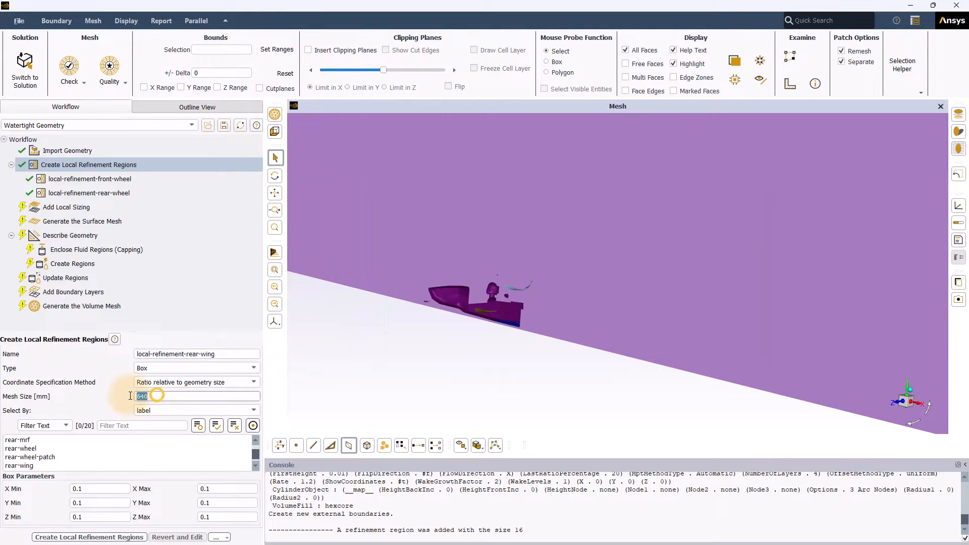
type("16")
- Base the box on the rear-wing label and set its X Max ratio to 1.5
left_click(78, 464)
left_click_drag(212, 489, 196, 488)
type("1.5")
key("Tab")
key("Tab")
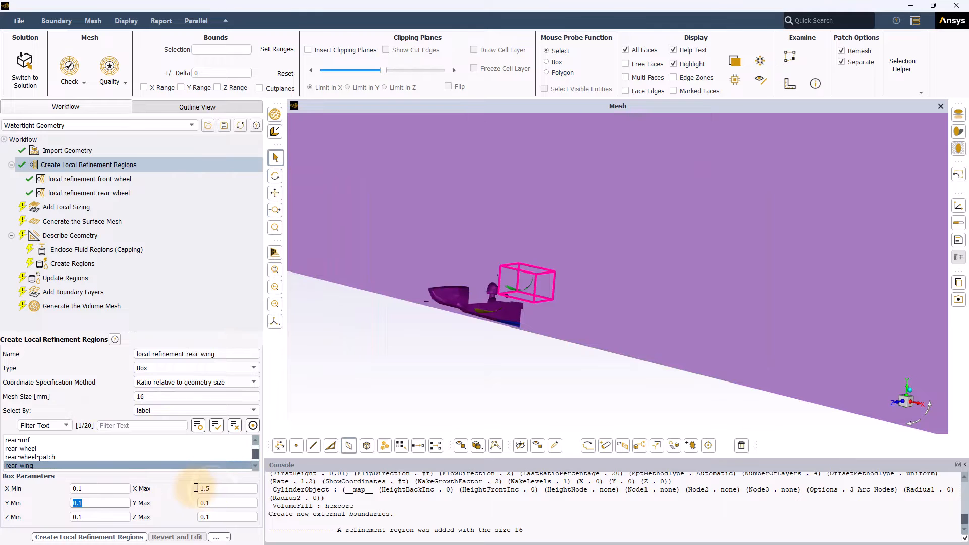
- Set the rear-wing box's Y Max to 1, Z Min to 0.5 and Z Max to 0, and create the refinement region
type("1")
key("Tab")
type("5")
key("Tab")
type("0")
left_click(74, 517)
type("0.")
left_click(294, 519)
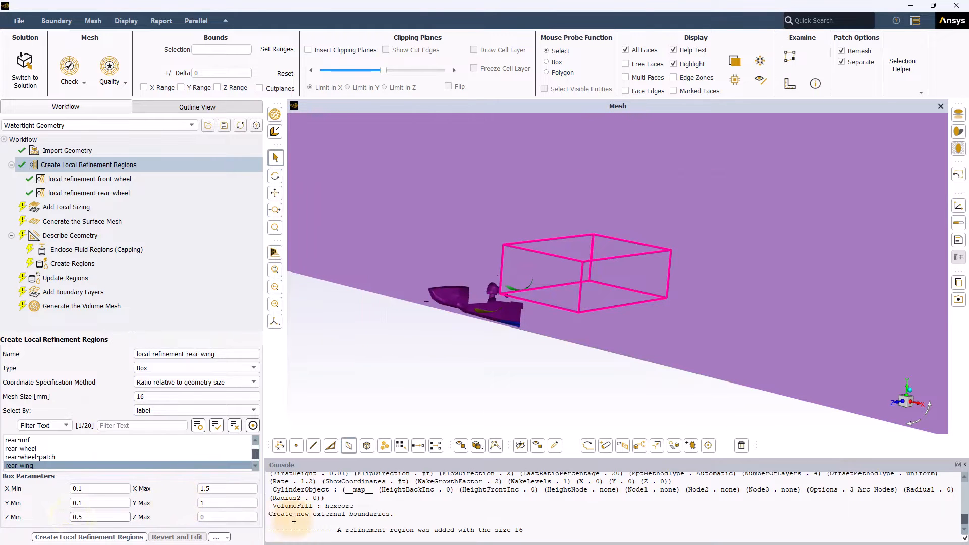
mouse_move(505, 363)
left_mouse_down()
mouse_move(628, 353)
mouse_move(503, 382)
left_mouse_up()
left_click(123, 536)
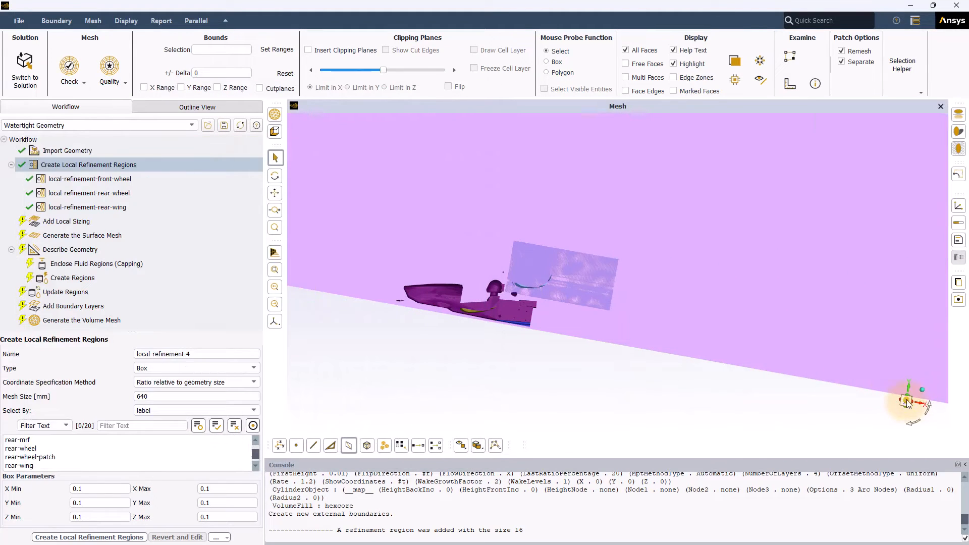
- Name the fourth refinement region local-refinement-nearfield and switch its coordinate specification method to Directly specify coordinates
left_click(907, 403)
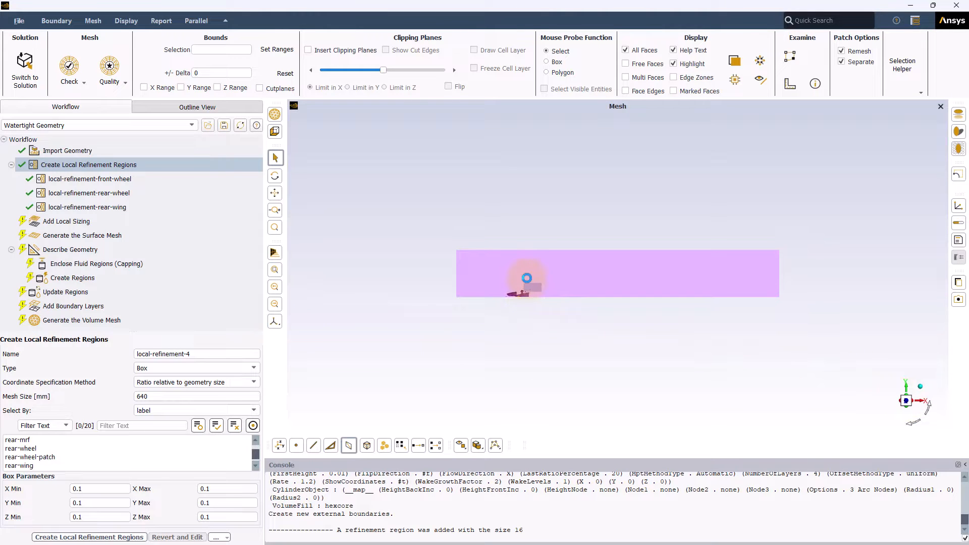
scroll(566, 277, "up", 2)
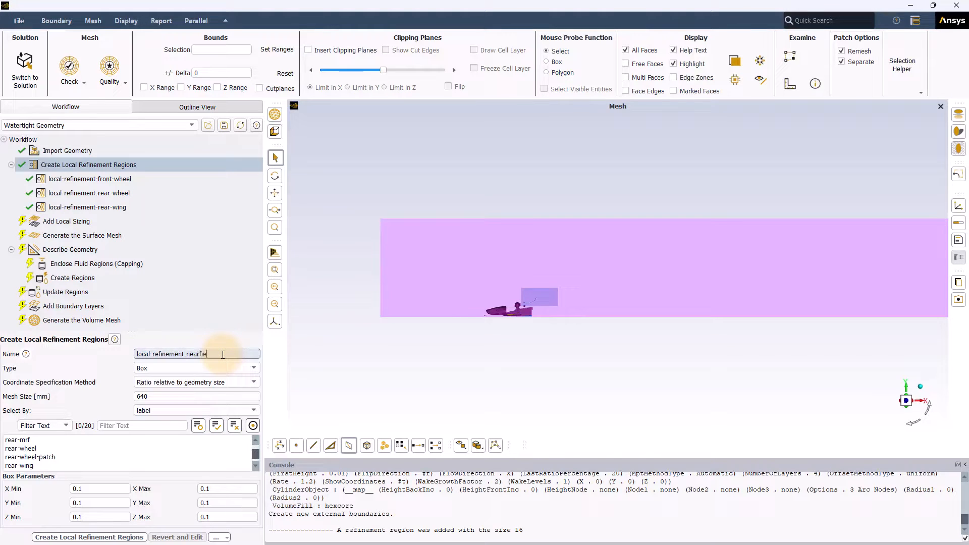
type("ld")
left_click(250, 384)
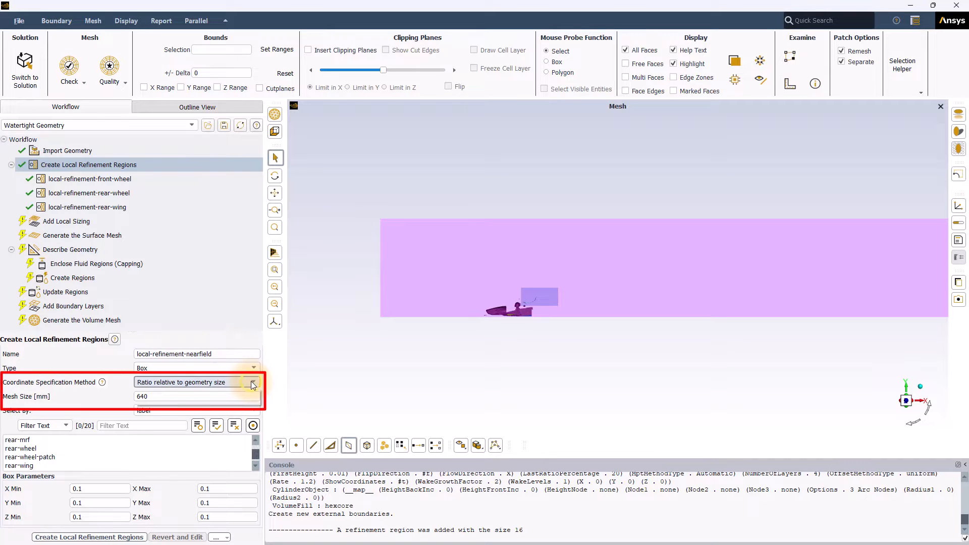
left_click(250, 381)
left_click(242, 400)
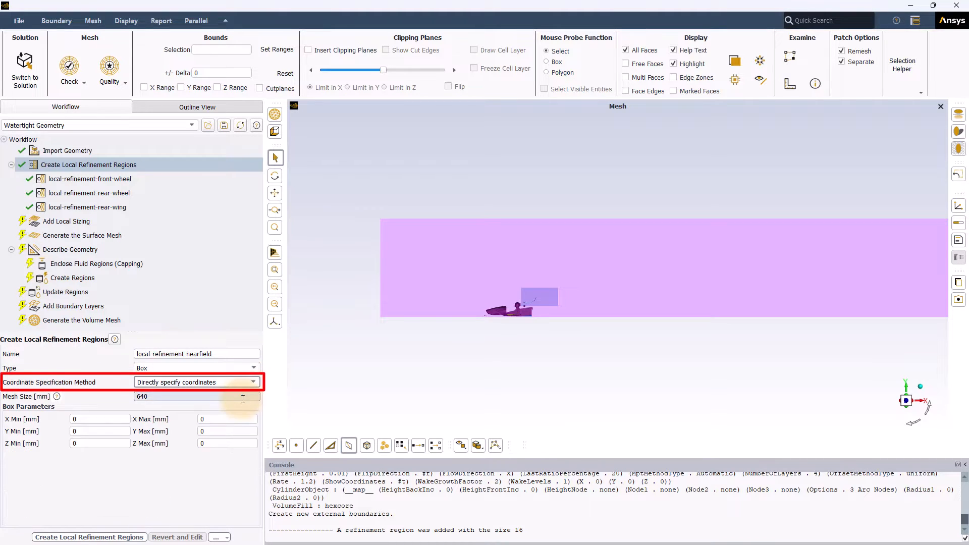
- Set the nearfield refinement region's mesh size to 32 mm
left_click_drag(153, 396, 126, 397)
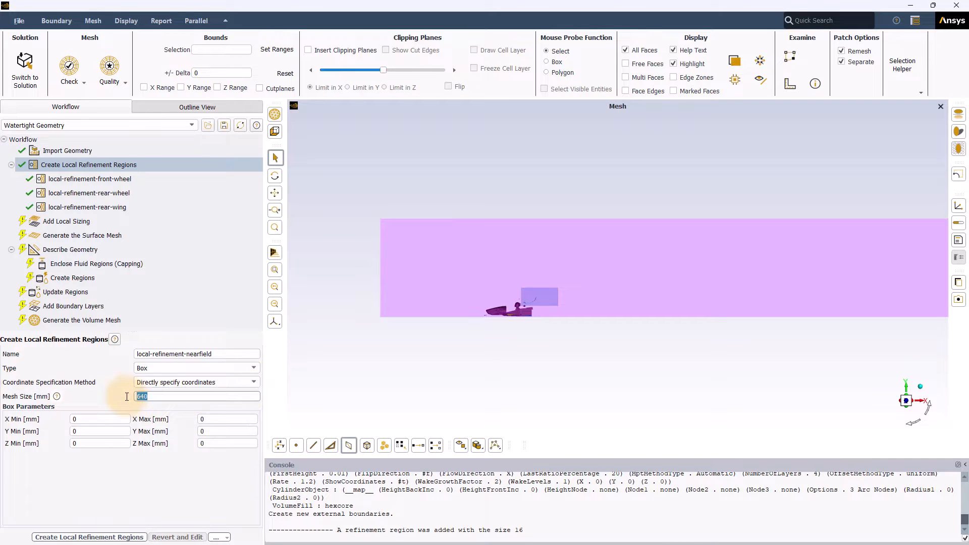
left_click(120, 395)
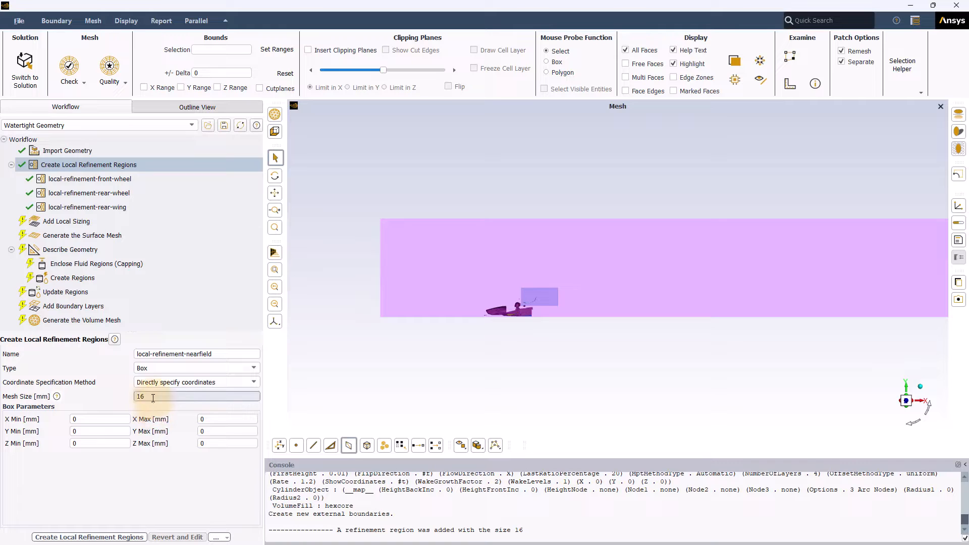
left_click_drag(151, 397, 132, 391)
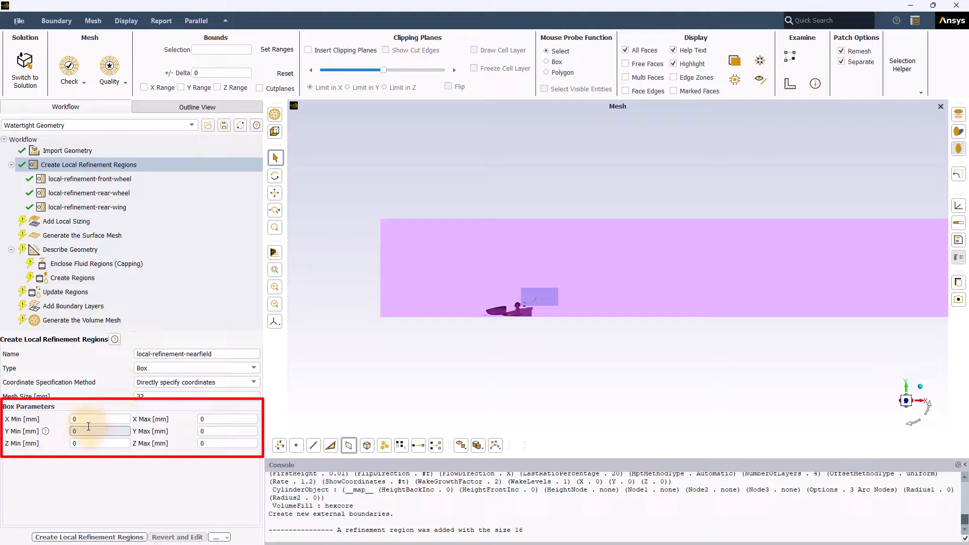
- Set the nearfield box's X Min to -1500 mm and X Max to 4500 mm
left_click_drag(78, 419, 69, 418)
type("-")
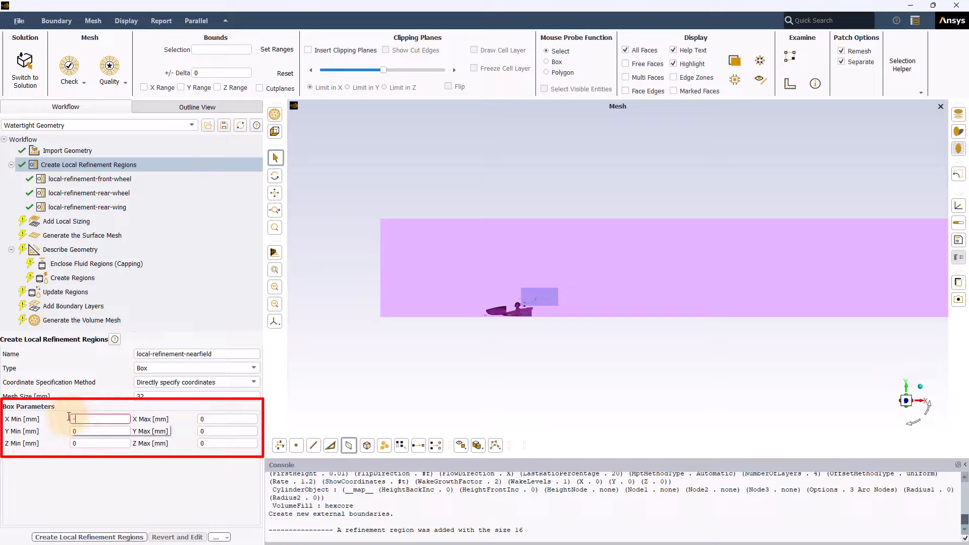
type("150")
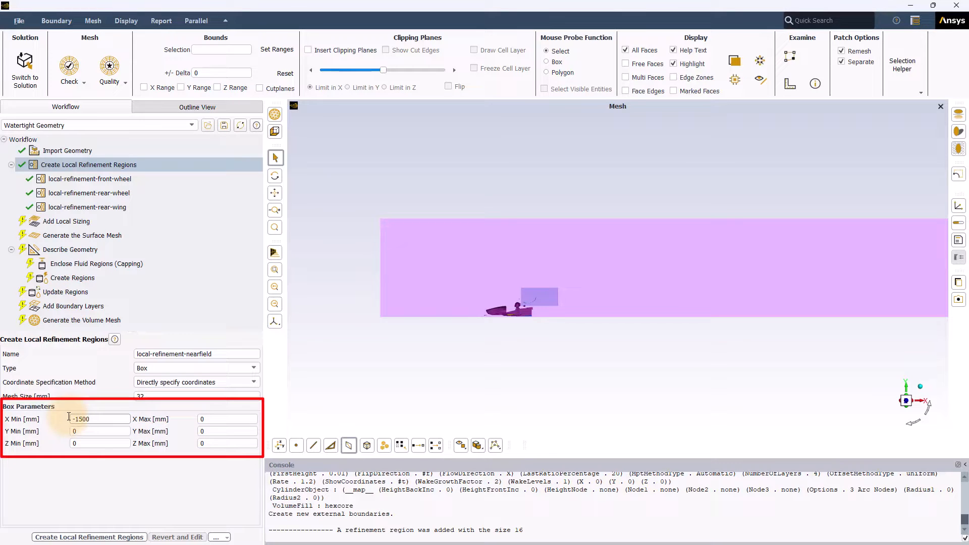
type("0")
key("Tab")
type("4500")
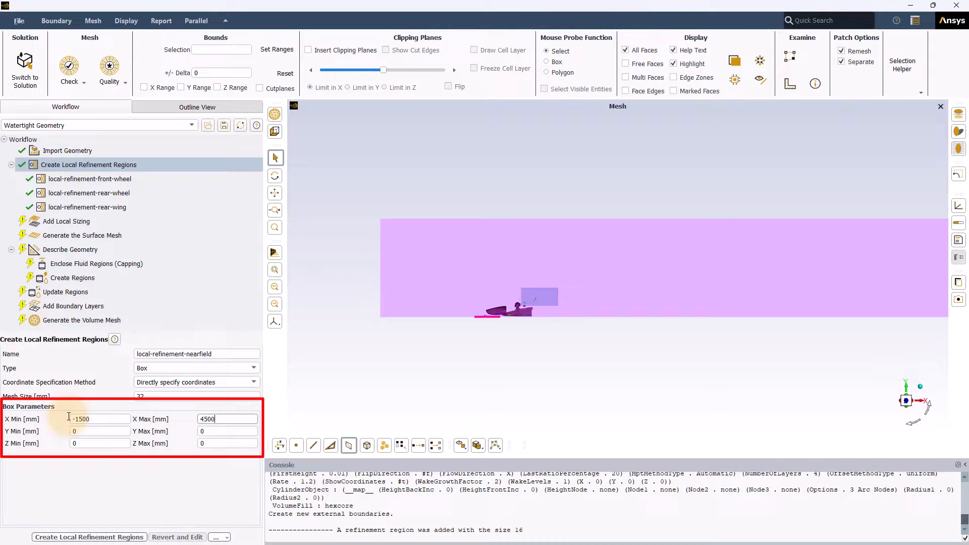
- Set the nearfield box's Y Min to 10.2, Y Max to 2000 and Z Min to -1500 mm, and create the refinement region
key("Tab")
type("10")
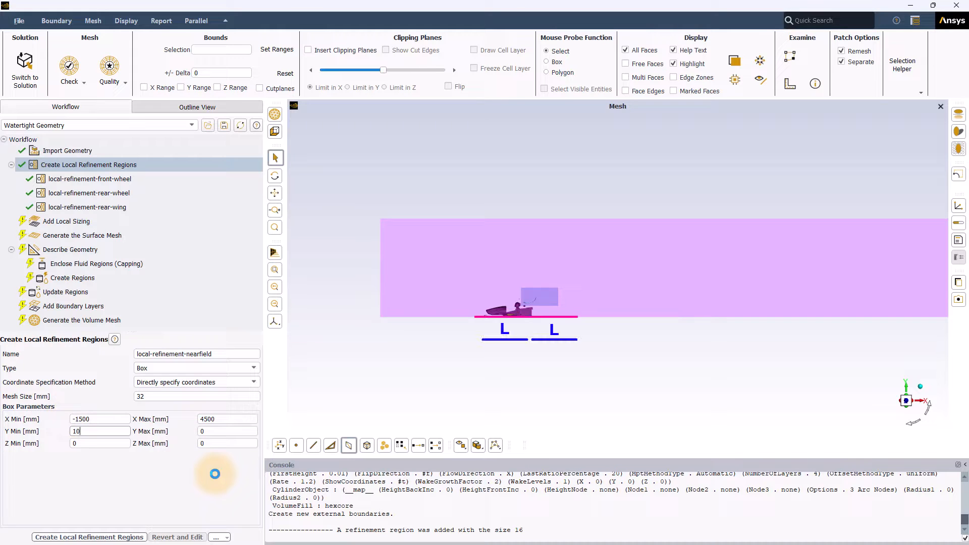
key("Tab")
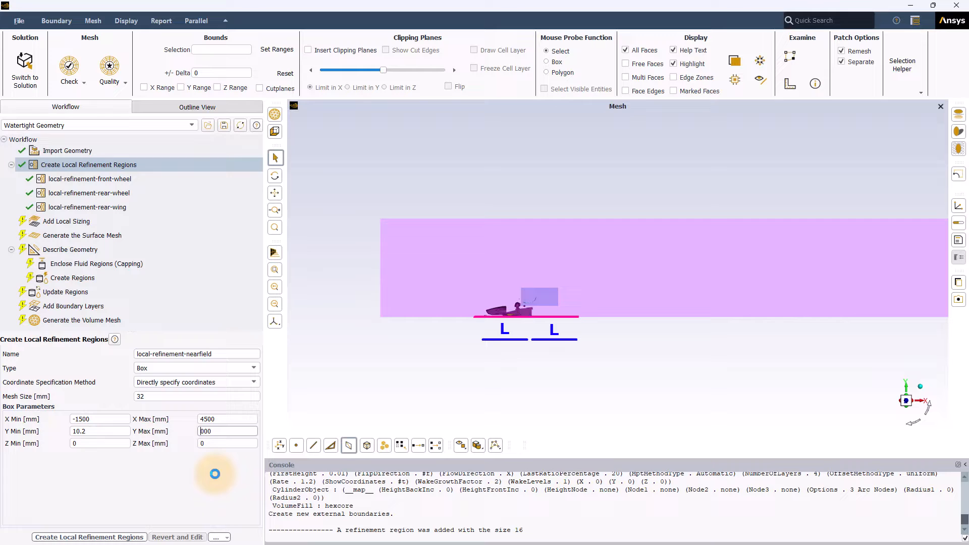
left_click(122, 443)
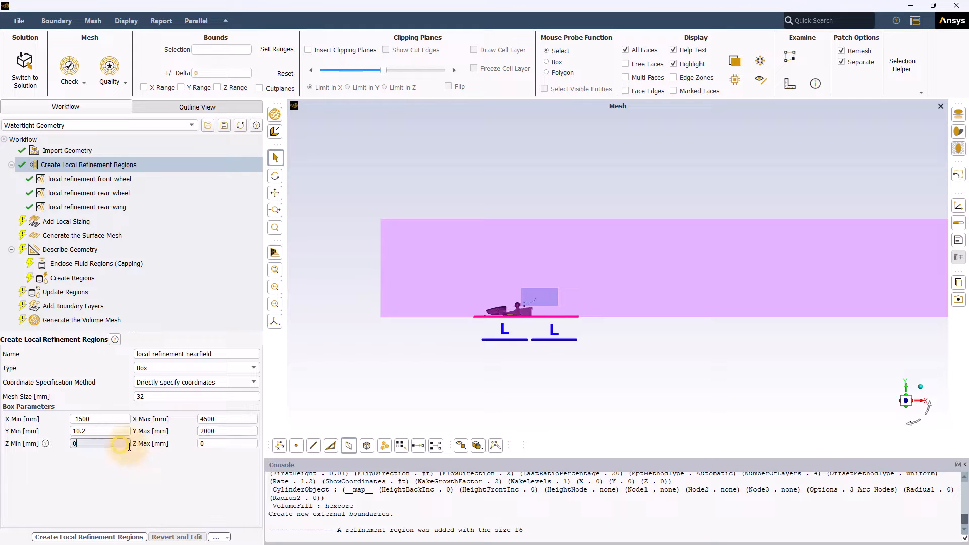
key("BackSpace")
type("-1500")
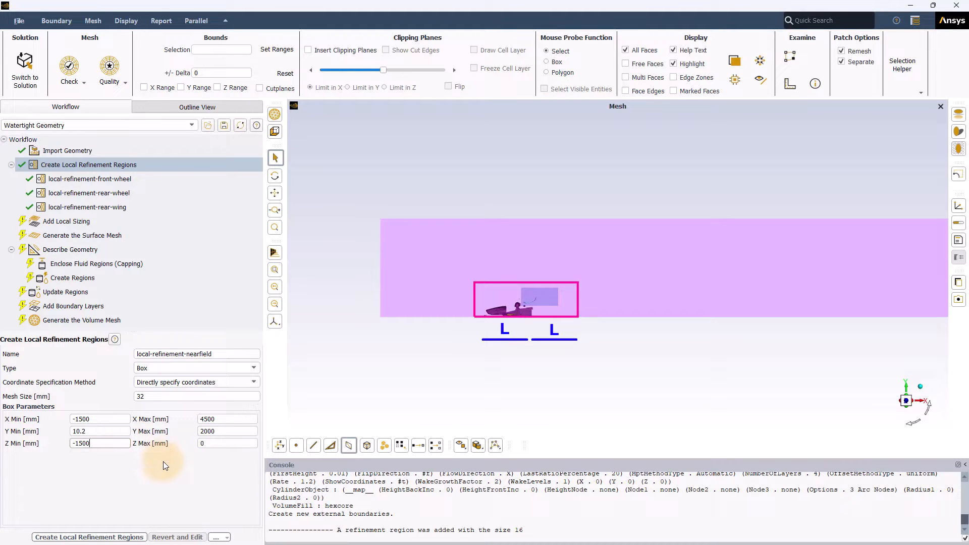
key("Return")
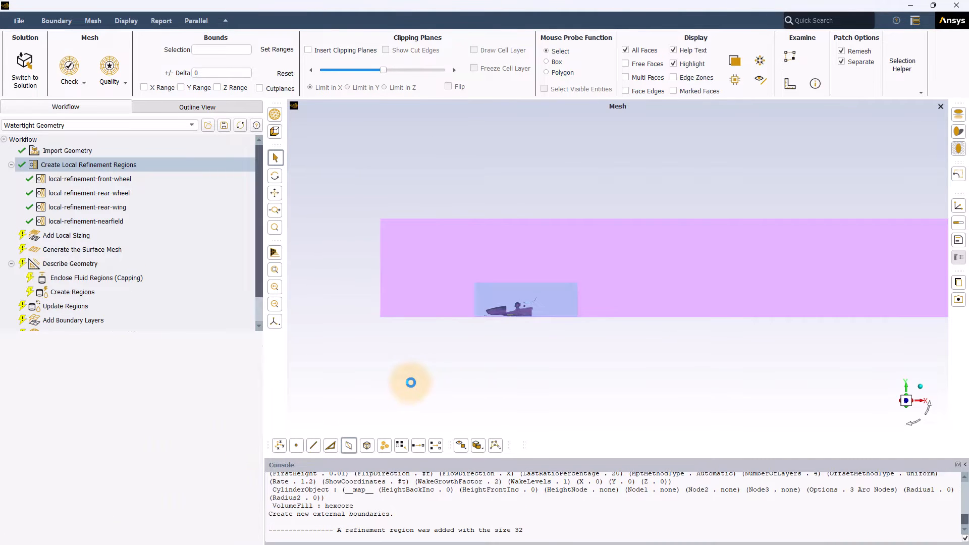
- Name the fifth refinement region local-refinement-middlefield, with directly specified coordinates and a mesh size of 64 mm
double_click(216, 355)
type("middlefield")
left_click(244, 382)
left_click(201, 400)
type("64")
- Set the middlefield box's X Min to -2500 mm and X Max to 10000 mm
mouse_move(152, 396)
left_mouse_down()
mouse_move(112, 397)
mouse_move(70, 418)
left_mouse_up()
type("-2500")
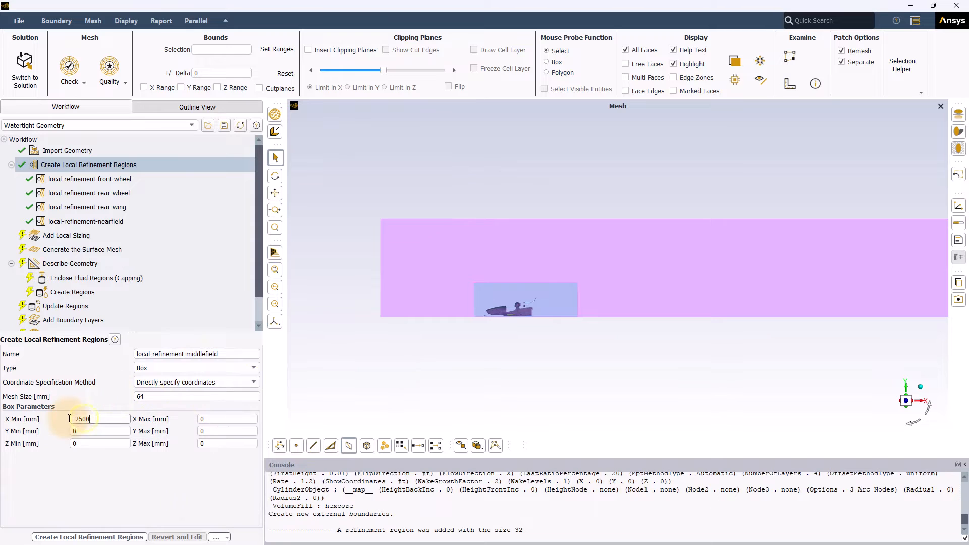
key("Tab")
type("10000")
- Set the middlefield box's Y Min to 10.2, Y Max to 3000 and Z Min to -2000 mm, and create the refinement region
key("Tab")
type("10.2")
key("Tab")
type("3000")
key("Tab")
type("-200")
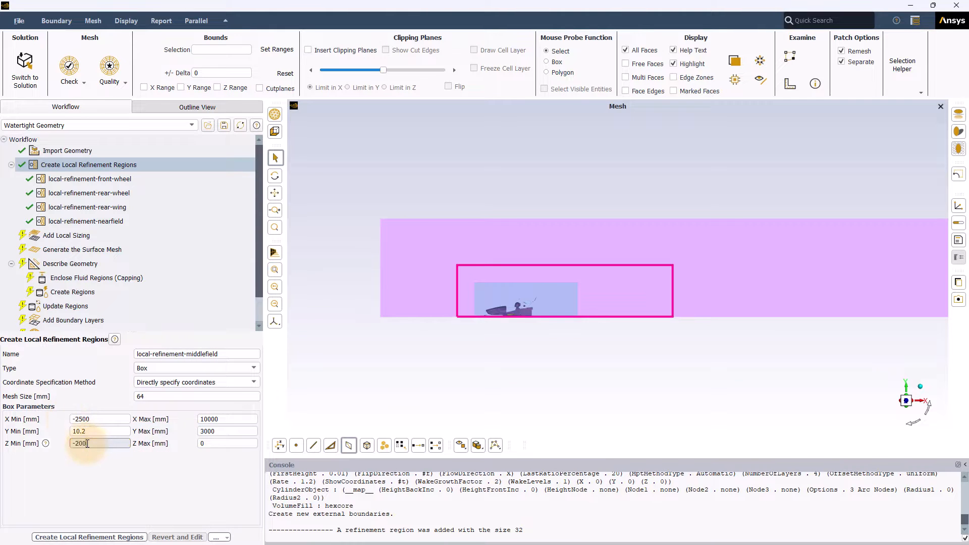
type("0")
left_click_drag(512, 332, 552, 346)
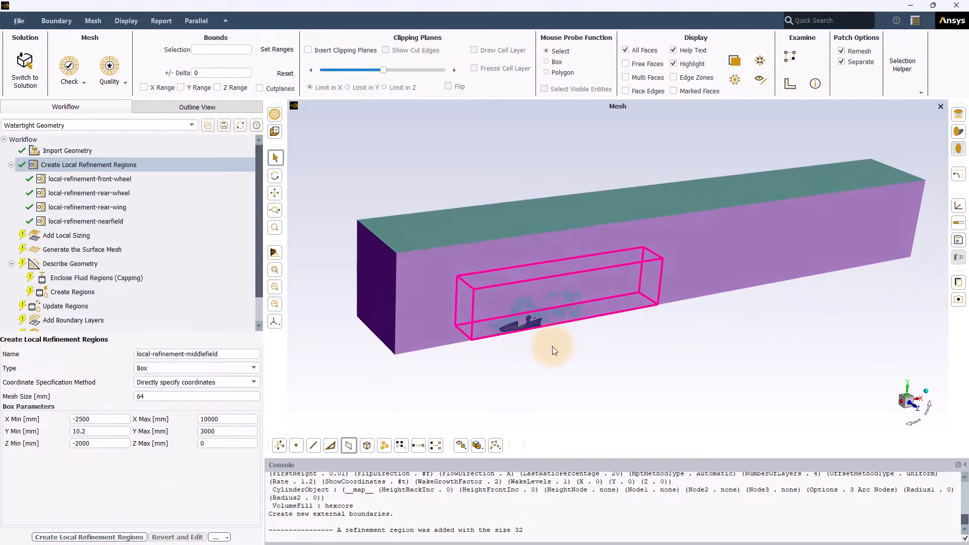
left_click(134, 537)
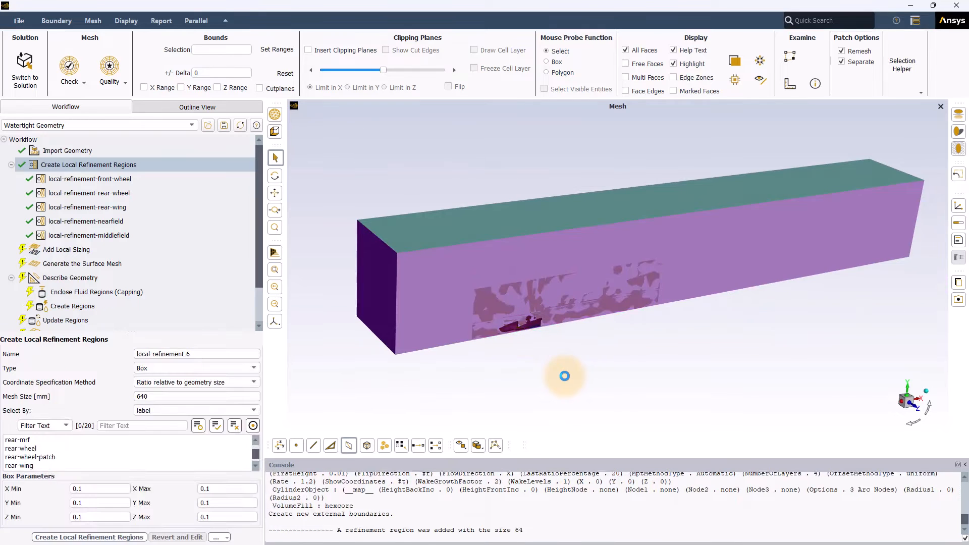
- Name the sixth refinement region local-refinement-farfield, with a mesh size of 128 mm and directly specified coordinates
left_click(233, 354)
key("BackSpace")
type("farfield")
type("128")
mouse_move(167, 397)
left_mouse_down()
mouse_move(116, 399)
mouse_move(67, 420)
left_mouse_up()
left_click(242, 382)
left_click(202, 401)
- Create the farfield region with X Min -3000, X Max 15000, Y Min 10.2, Y Max 4000 and Z Min -2500 mm
type("-3000")
key("Tab")
type("15000")
key("Tab")
type("10.2")
key("Tab")
type("4000")
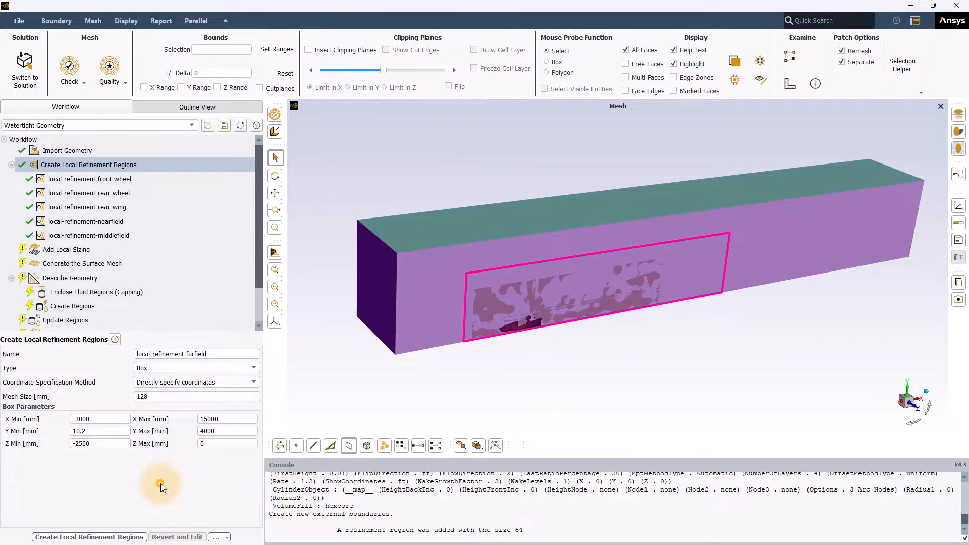
left_click(89, 537)
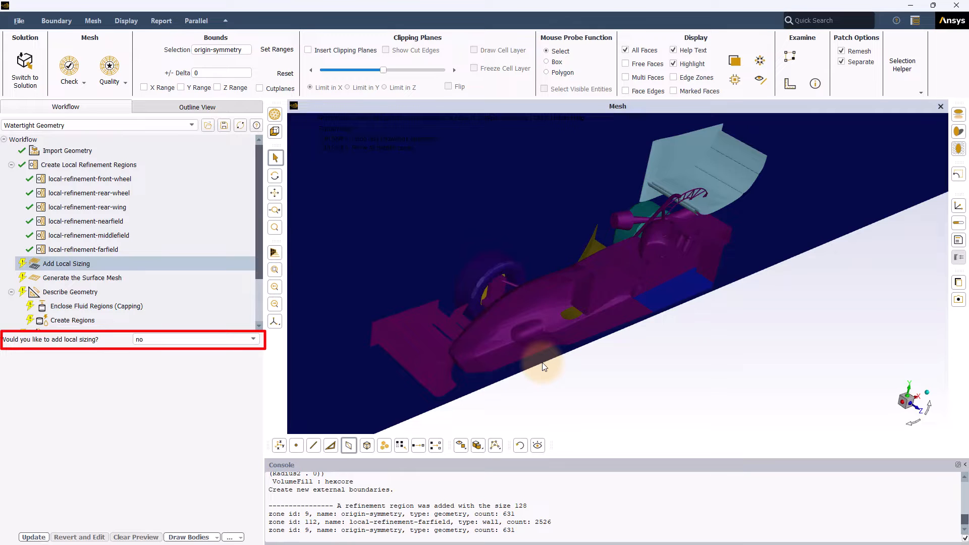
- Enable local sizing and set up a Curvature size control named curvature_chassis
left_click(243, 337)
left_click(222, 351)
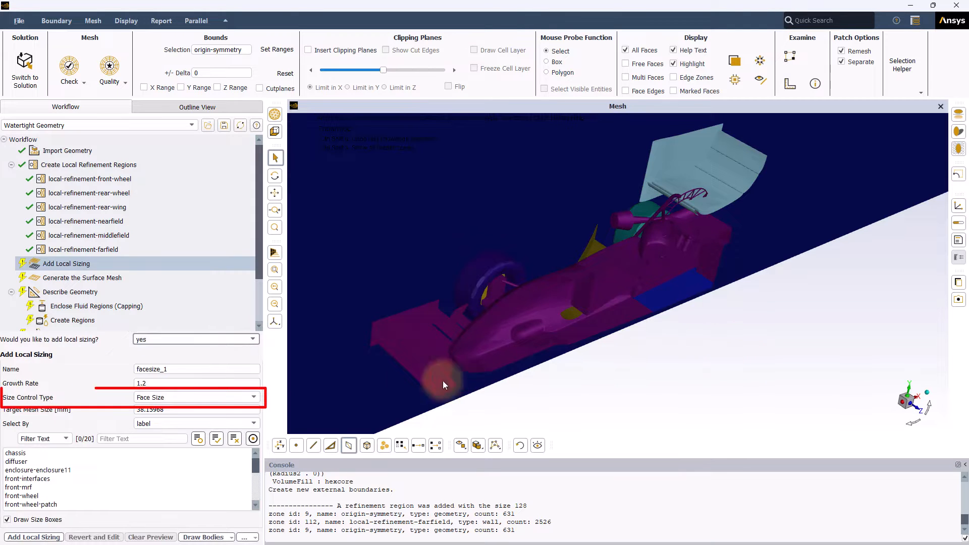
left_click(254, 397)
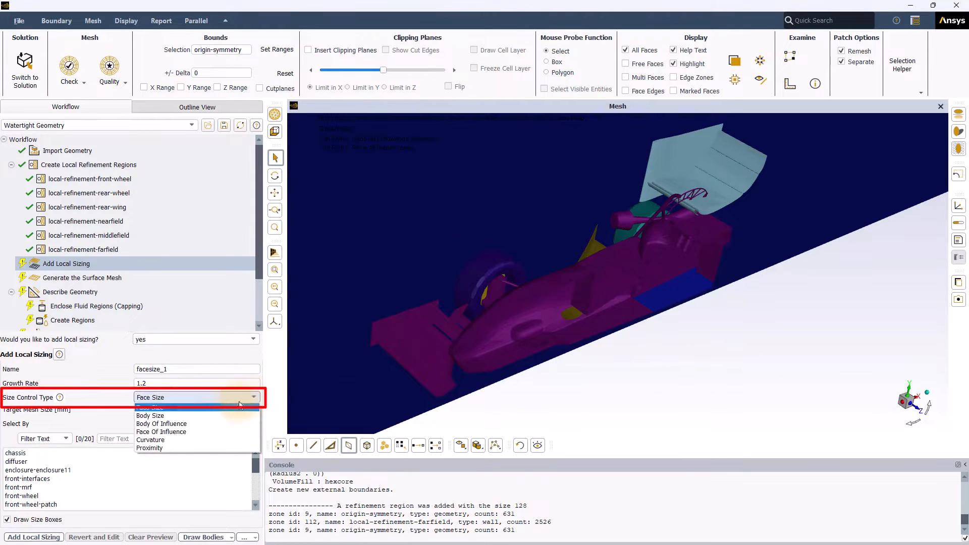
left_click(185, 440)
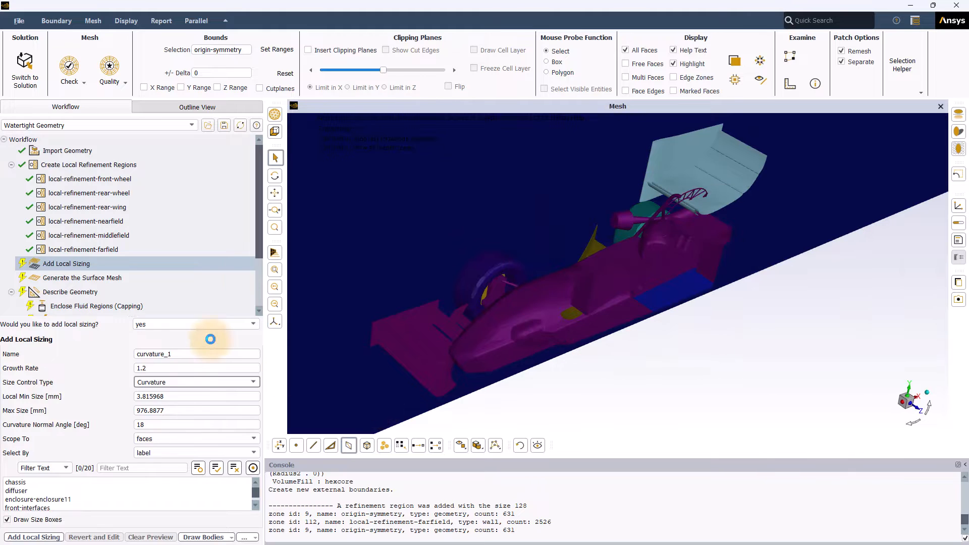
left_click(187, 354)
key("BackSpace")
type("chassis")
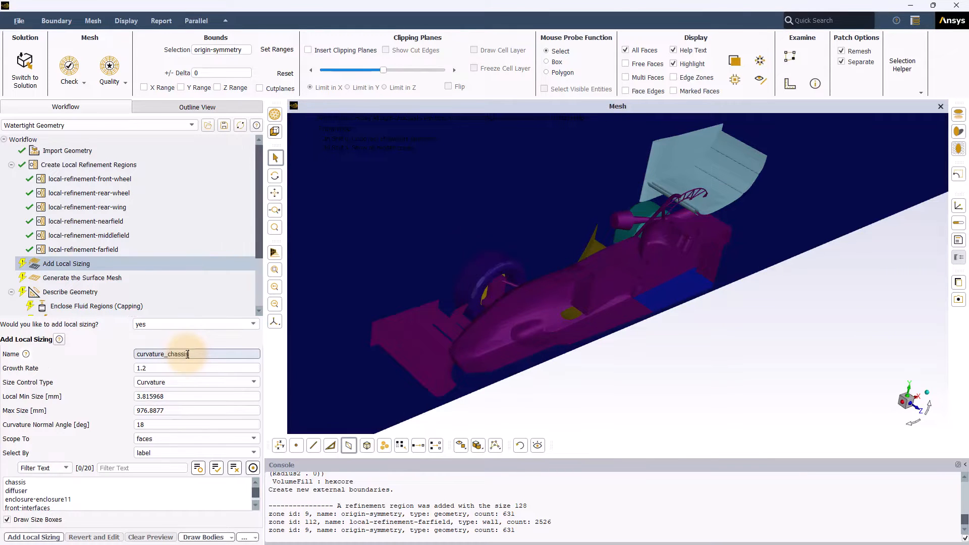
- Set the chassis sizing's local min size to 1 mm and max size to 64 mm
double_click(151, 396)
type("1")
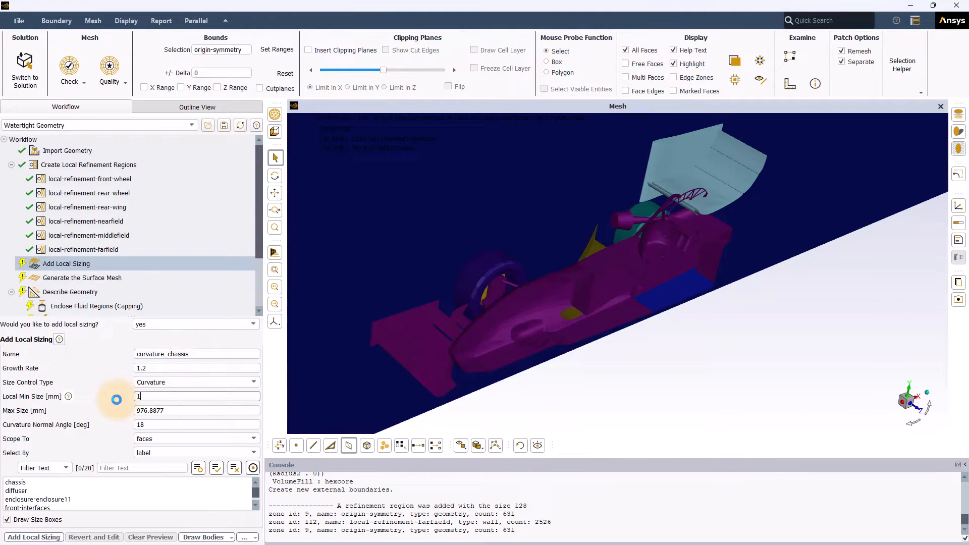
key("Tab")
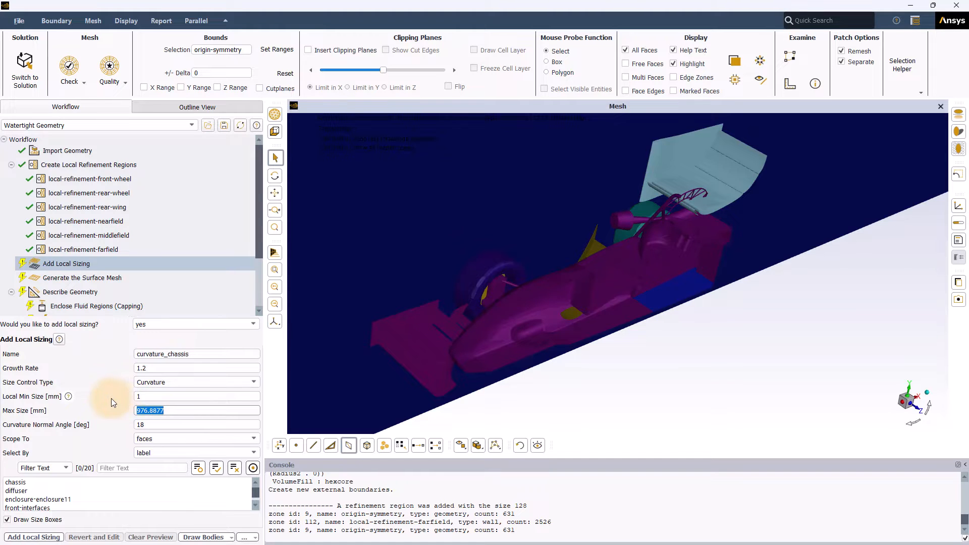
type("64")
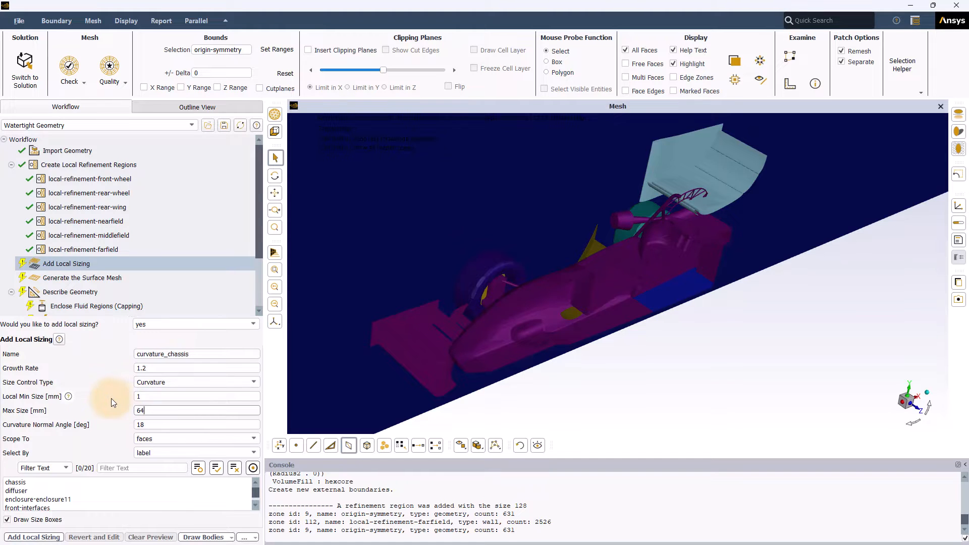
- Scope the sizing to faces and edges of the chassis label with a 12-degree curvature normal angle, and add it
left_click(202, 436)
left_click(186, 464)
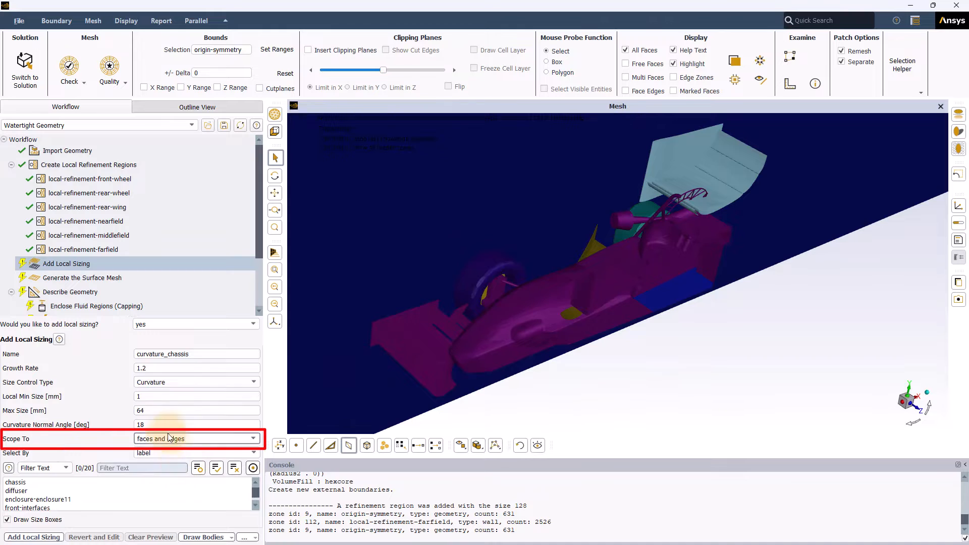
double_click(132, 425)
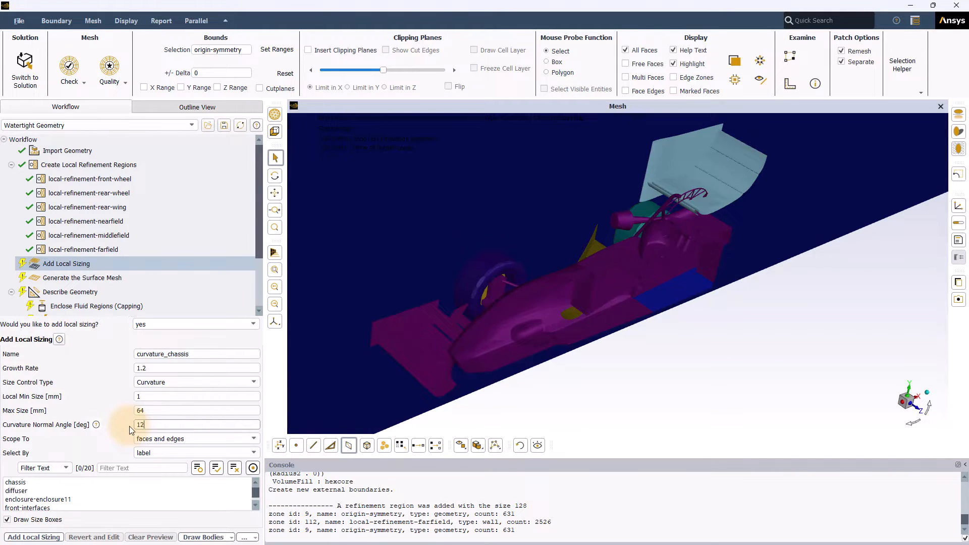
left_click(116, 433)
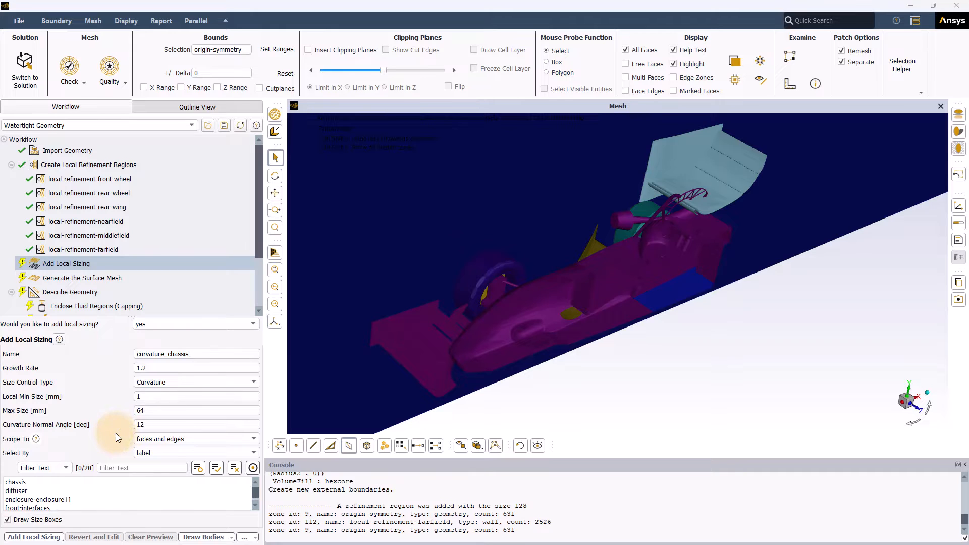
left_click(98, 483)
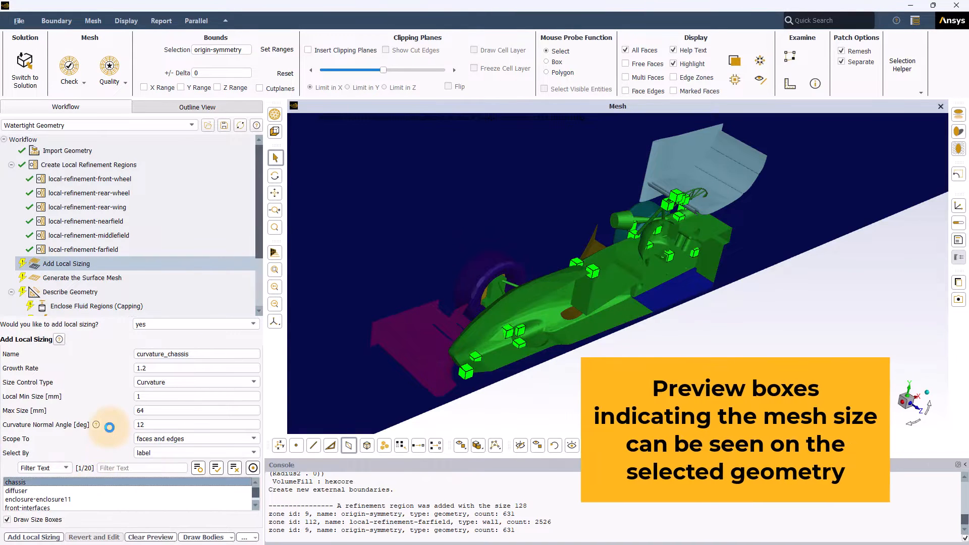
left_click(48, 538)
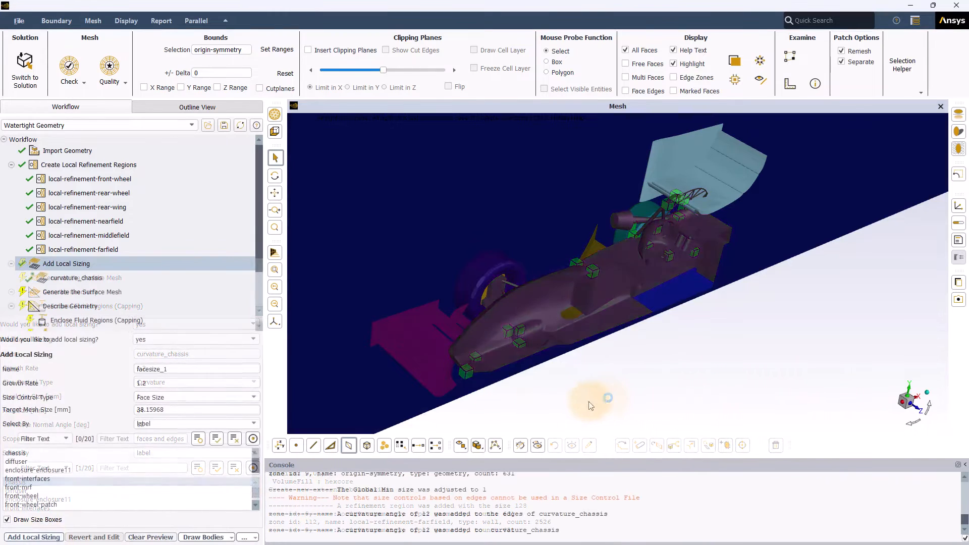
- Start a second Curvature size control and select the diffuser, front-wing, rear-wing and side-wing labels for it
left_click(247, 397)
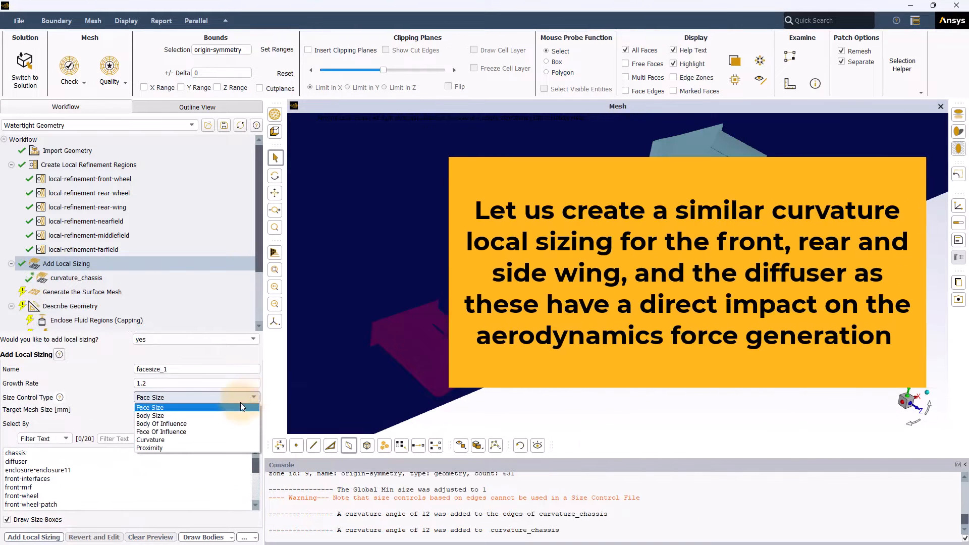
left_click(189, 440)
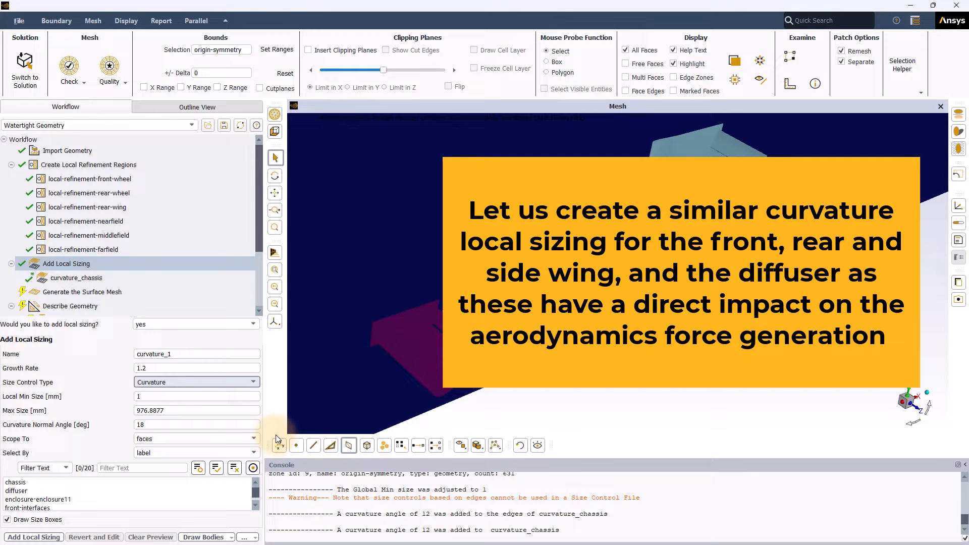
scroll(171, 492, "down", 1)
left_click(176, 490)
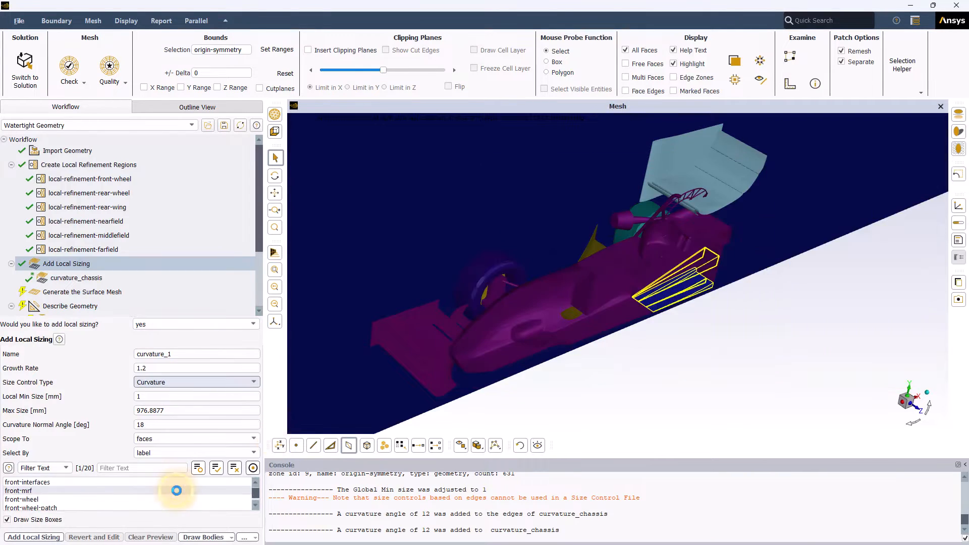
scroll(177, 491, "down", 2)
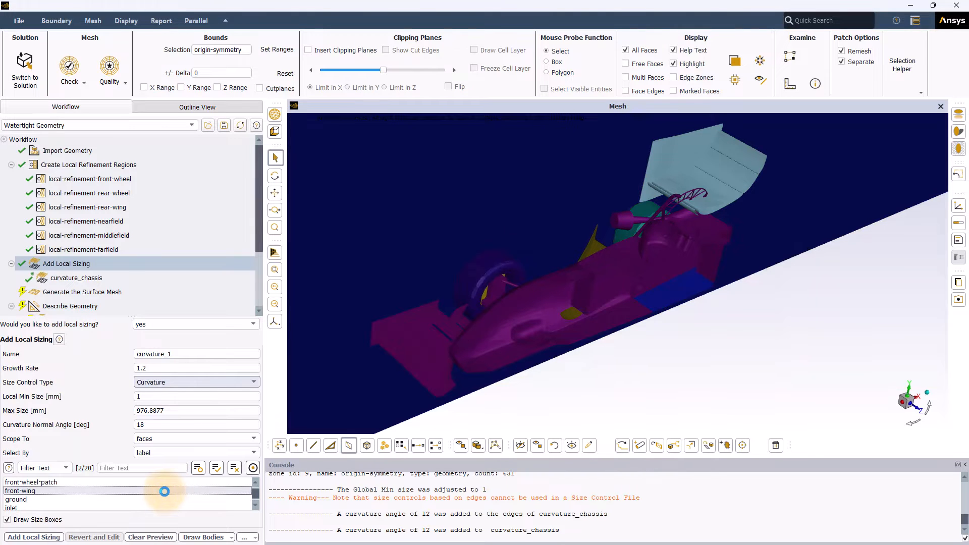
left_click(163, 491)
scroll(151, 492, "down", 1)
left_click(122, 482)
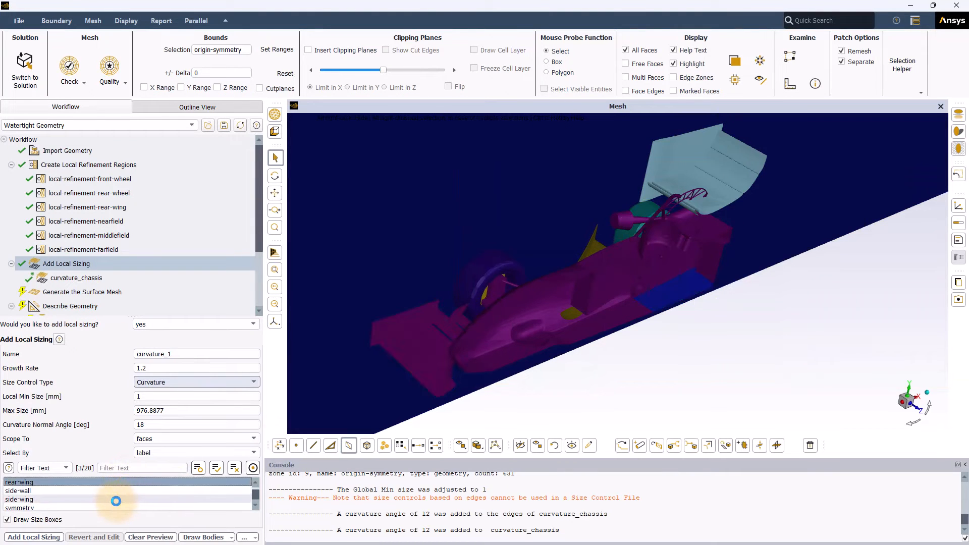
left_click(115, 500)
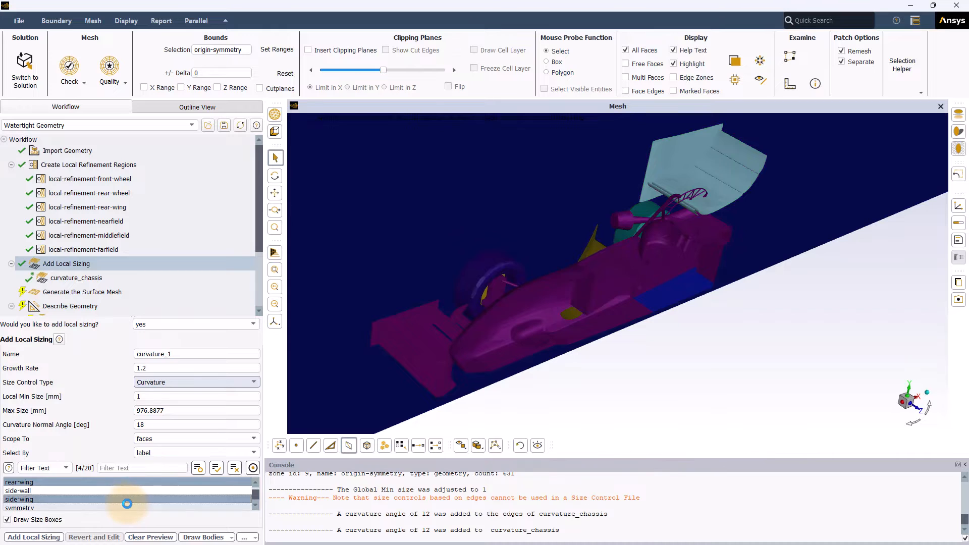
- Name the second curvature sizing curvature_aero and set its local min size to 0.5 mm and max size to 8 mm
left_click(183, 355)
key("BackSpace")
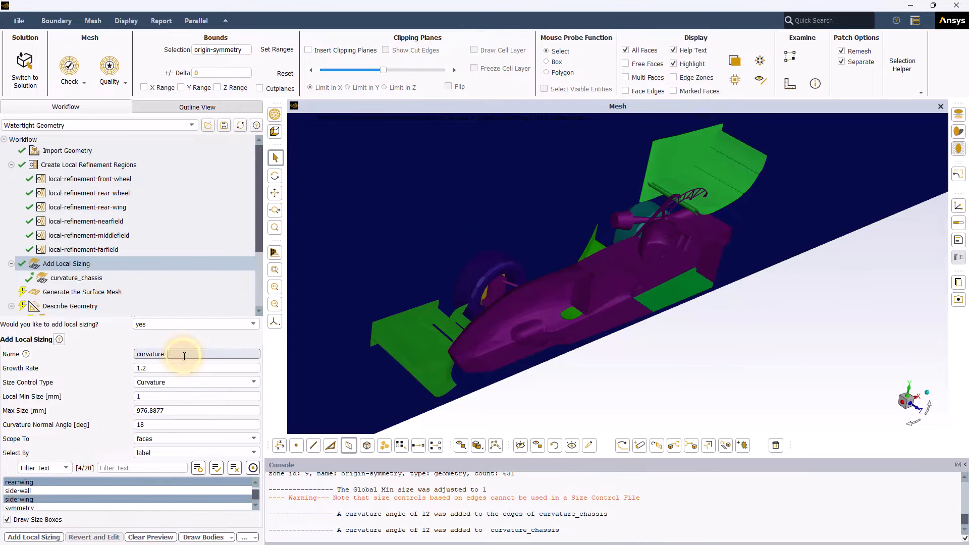
type("aero")
left_click(153, 399)
key("BackSpace")
type("0.5")
key("Tab")
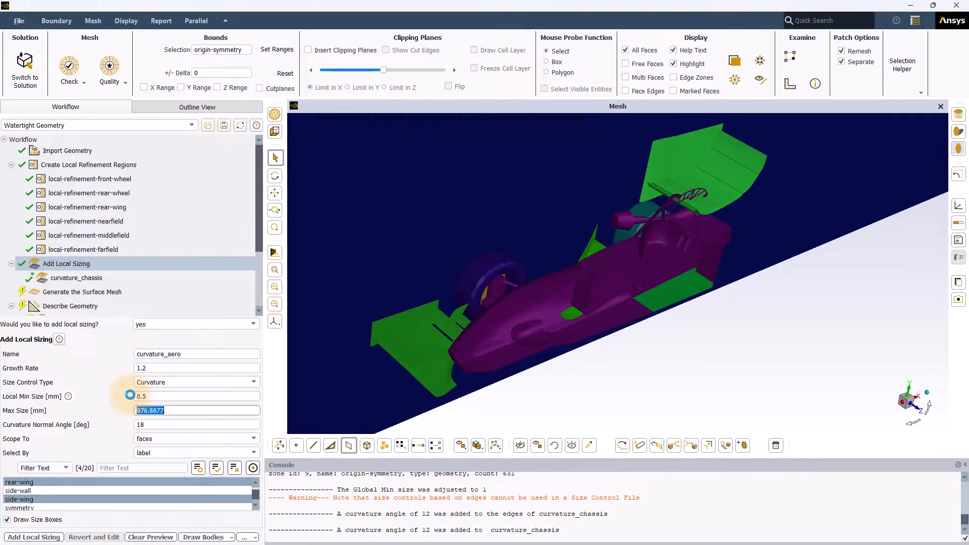
type("8")
key("Return")
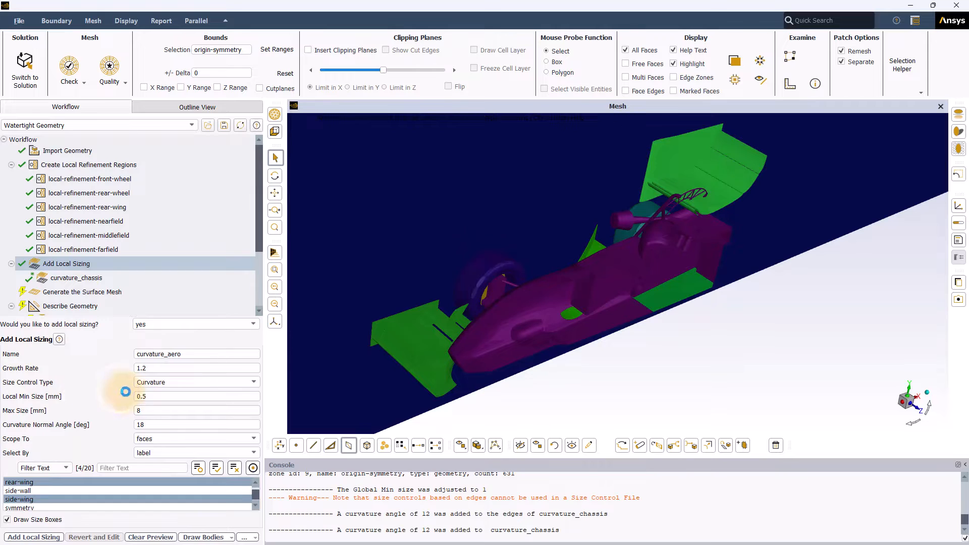
- Scope the curvature_aero sizing to faces and edges with a 9-degree curvature normal angle, and add it
left_click(226, 444)
left_click(198, 461)
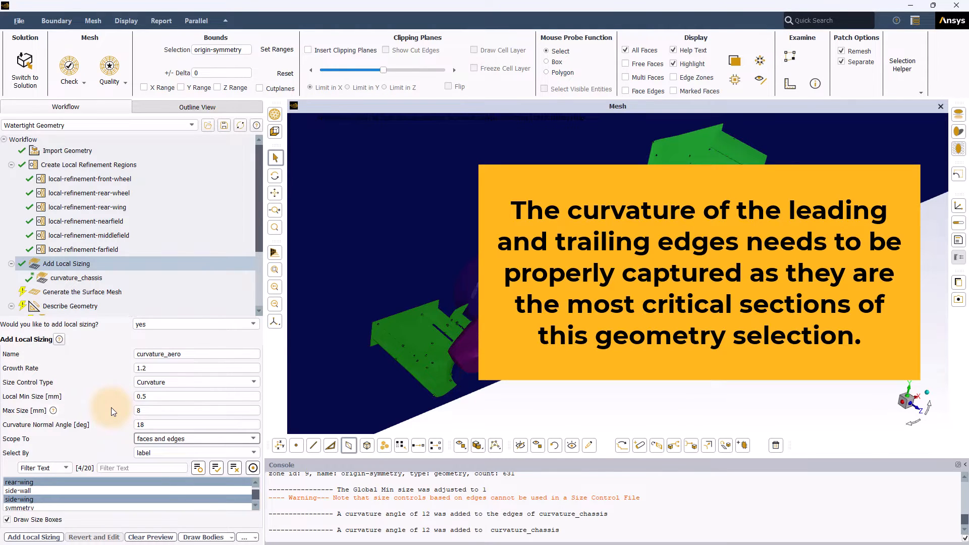
double_click(131, 424)
type("9")
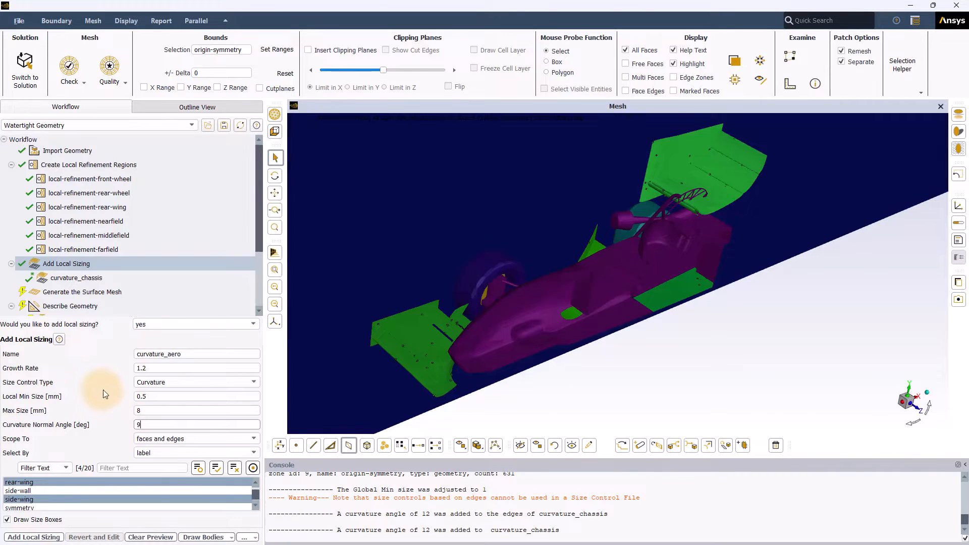
left_click(43, 537)
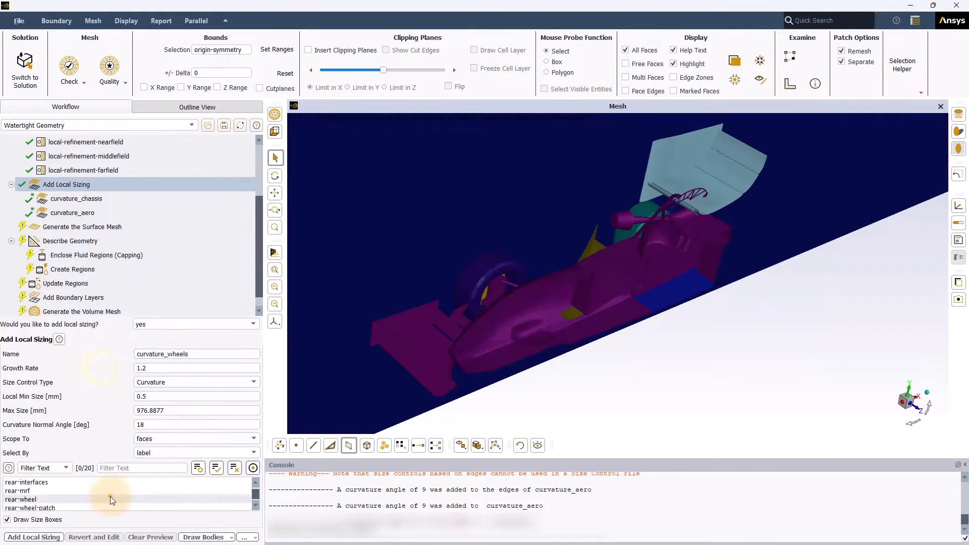
- Select the rear-wheel, rear-mrf, front-mrf and front-wheel labels for the curvature_wheels sizing
left_click(110, 499)
left_click(97, 490)
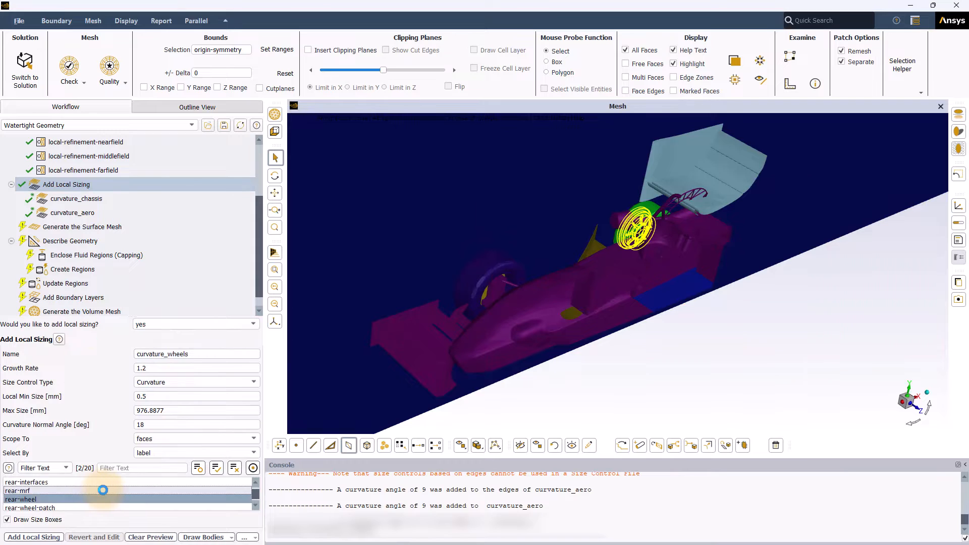
scroll(103, 491, "up", 2)
left_click(90, 504)
left_click(83, 491)
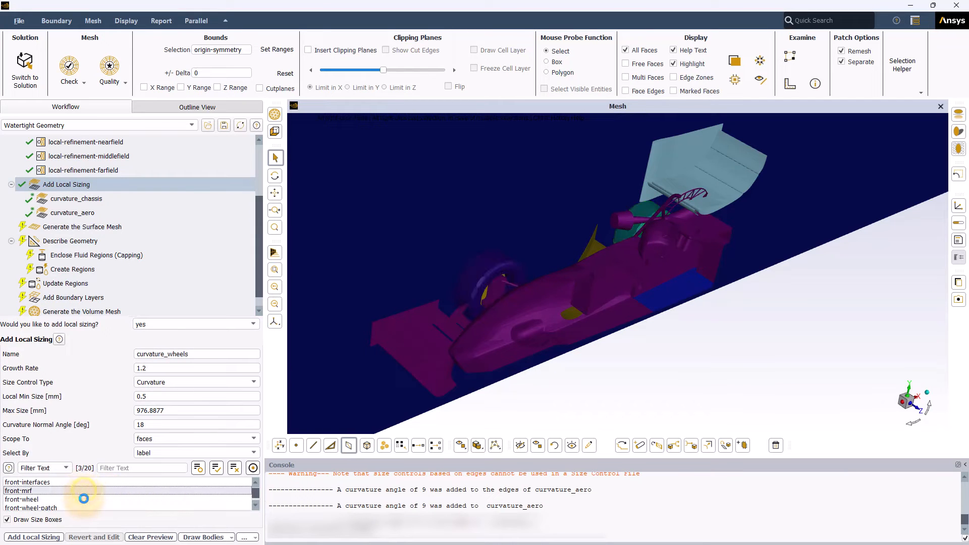
left_click(84, 498)
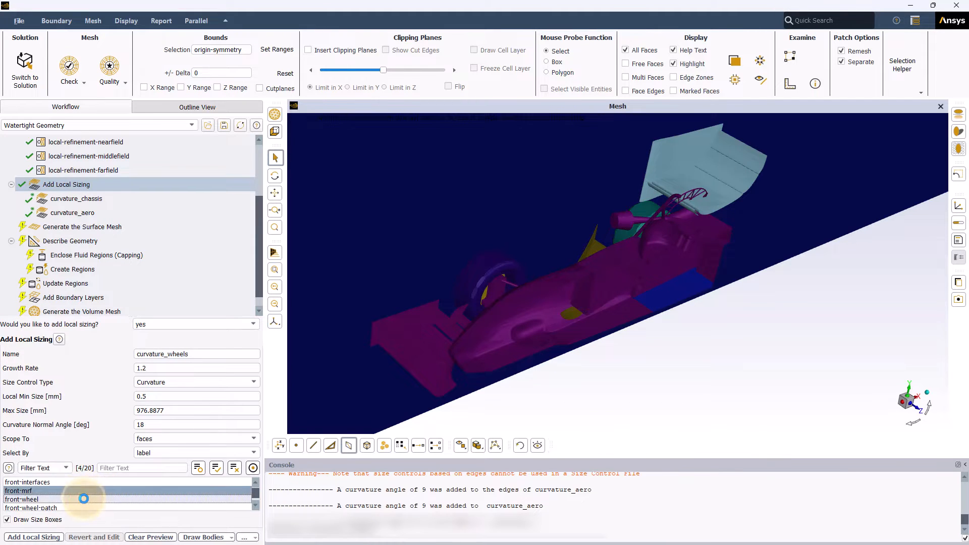
- Set the curvature_wheels sizing's max size to 32 mm and add it
double_click(170, 411)
type("32")
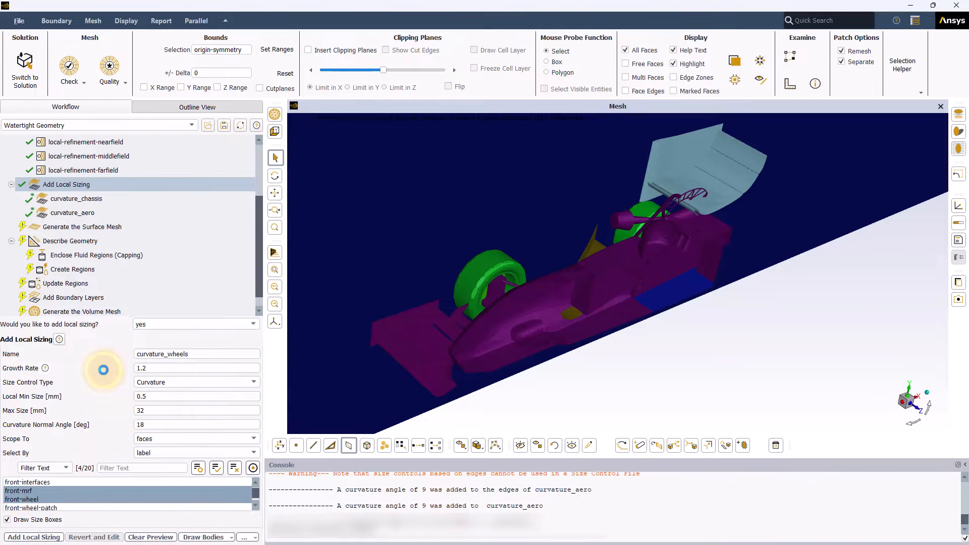
left_click(44, 537)
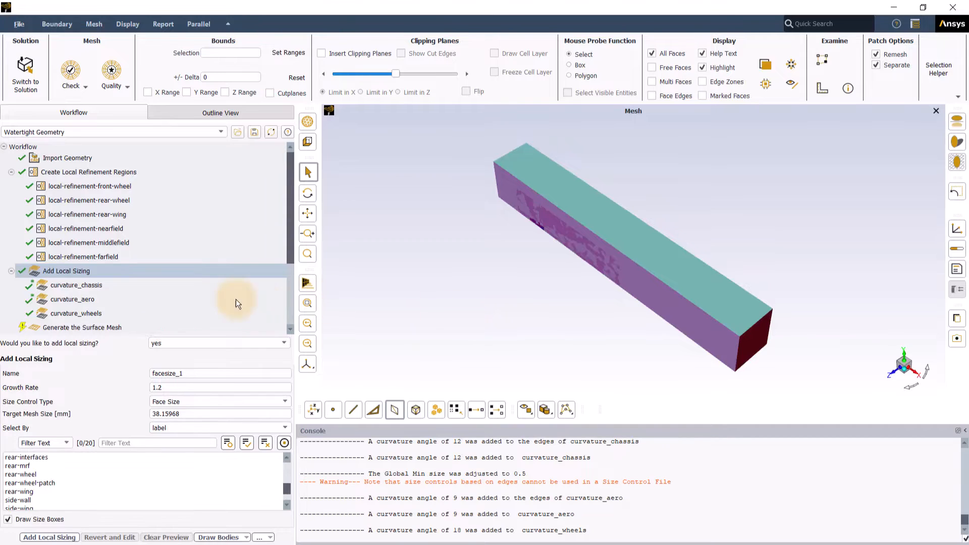
- Set the surface mesh's minimum size to 2 mm and maximum size to 256 mm in the Generate the Surface Mesh task
scroll(189, 299, "down", 1)
left_click(187, 290)
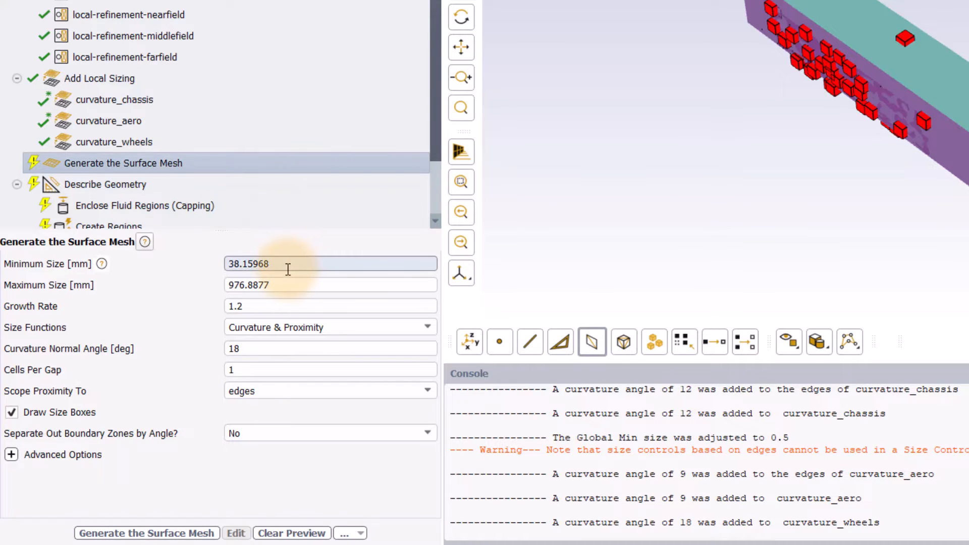
left_click_drag(287, 264, 151, 264)
type("2")
key("Tab")
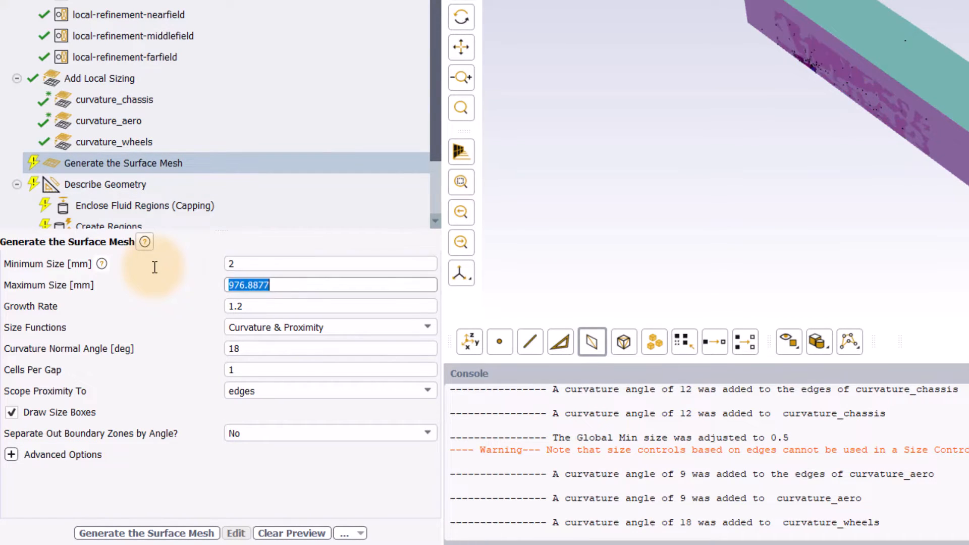
type("256")
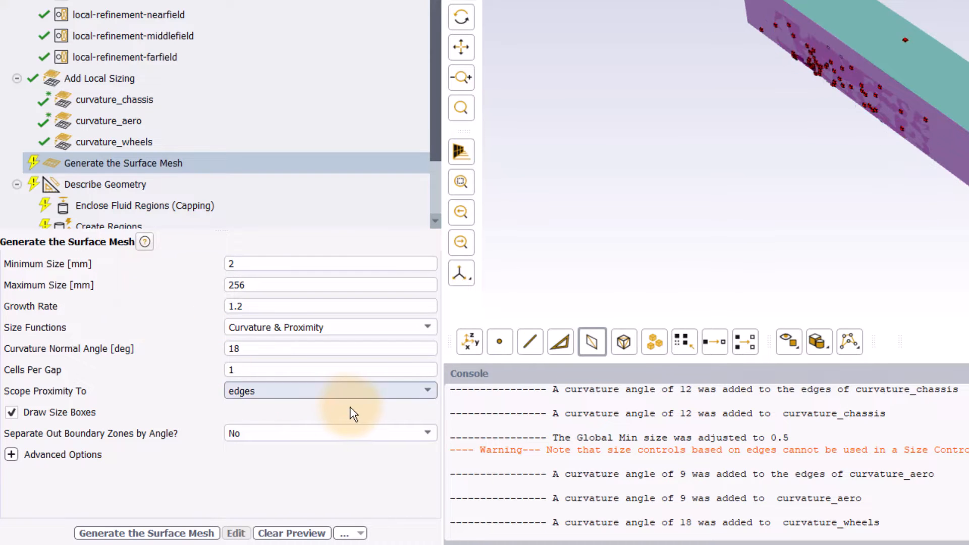
- Scope proximity to faces-and-edges, generate the surface mesh and inspect it around the car
left_click(349, 393)
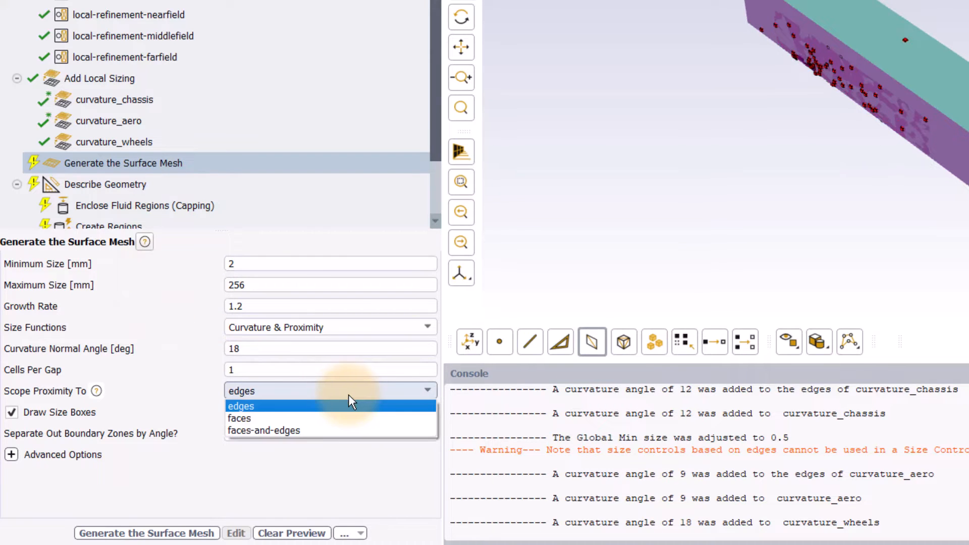
left_click(337, 431)
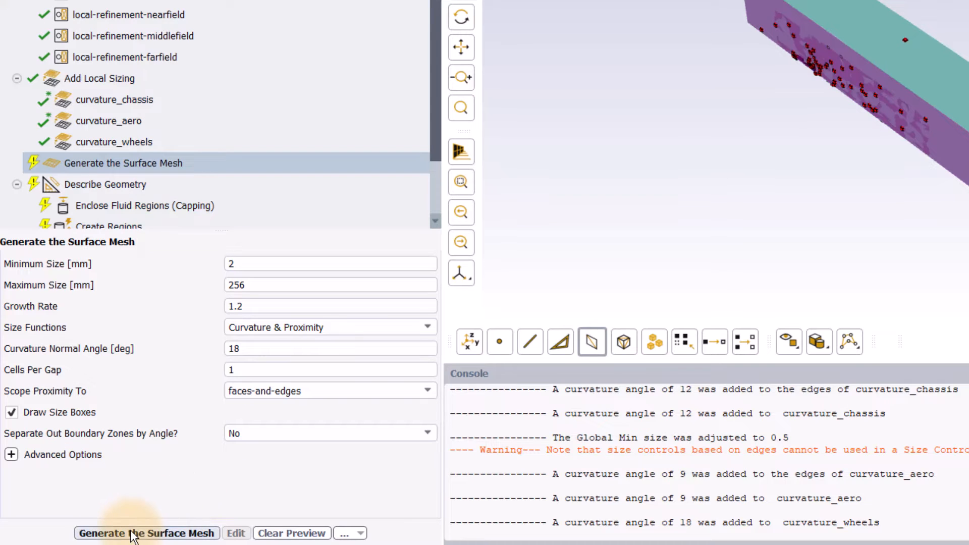
left_click(132, 535)
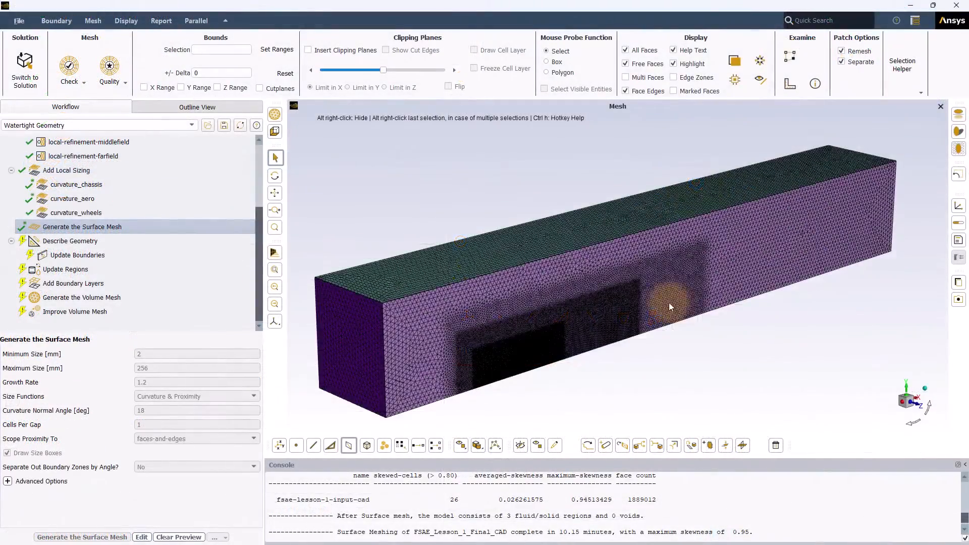
scroll(462, 384, "up", 3)
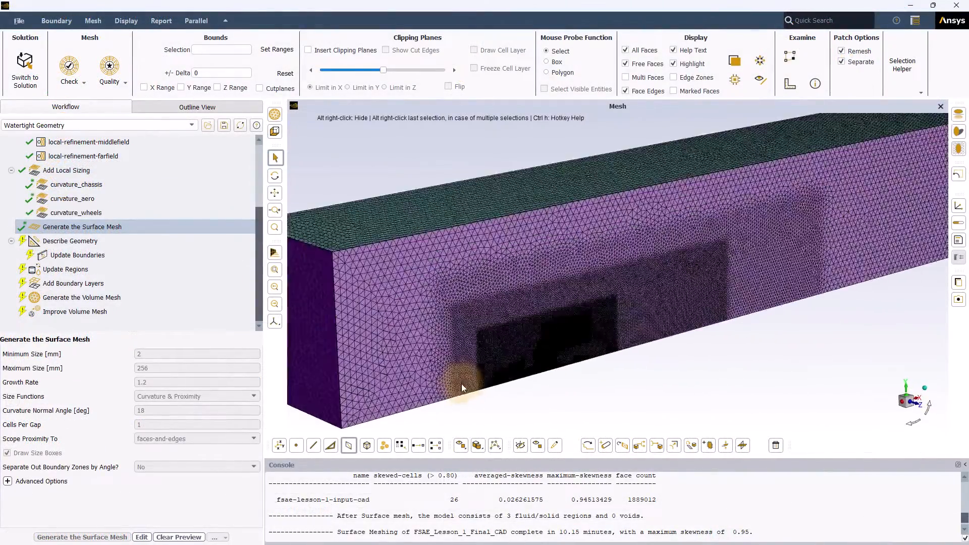
scroll(461, 383, "up", 10)
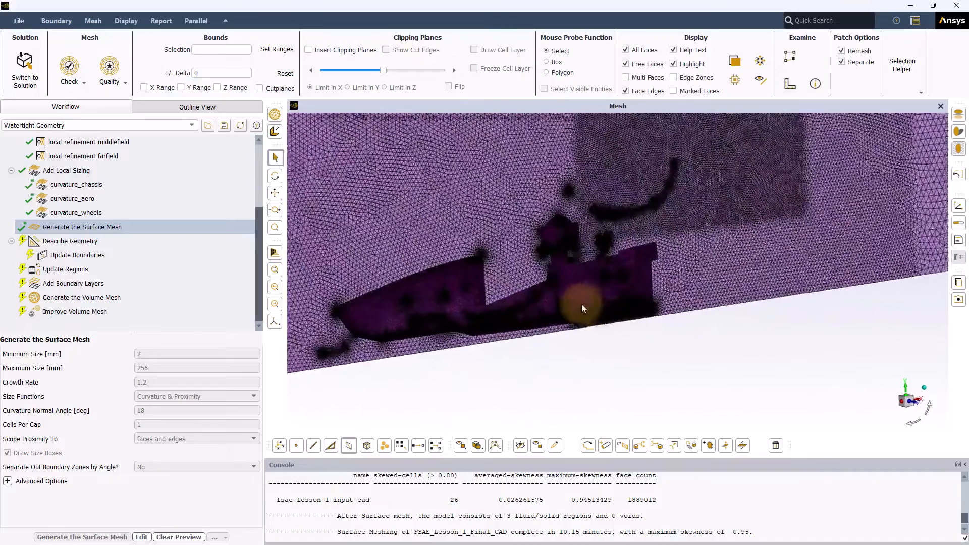
scroll(580, 304, "down", 5)
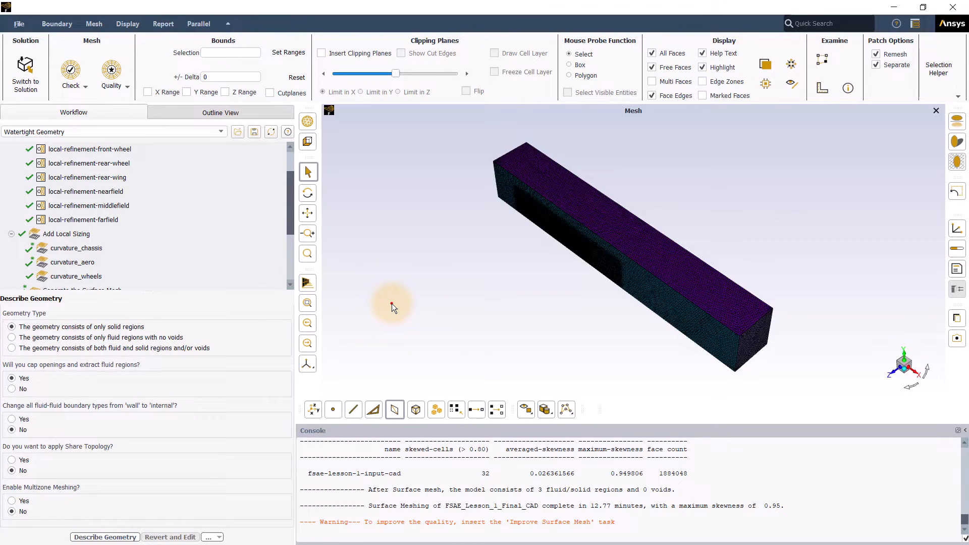
- Insert an Improve Surface Mesh task after the Generate the Surface Mesh task
scroll(226, 238, "down", 2)
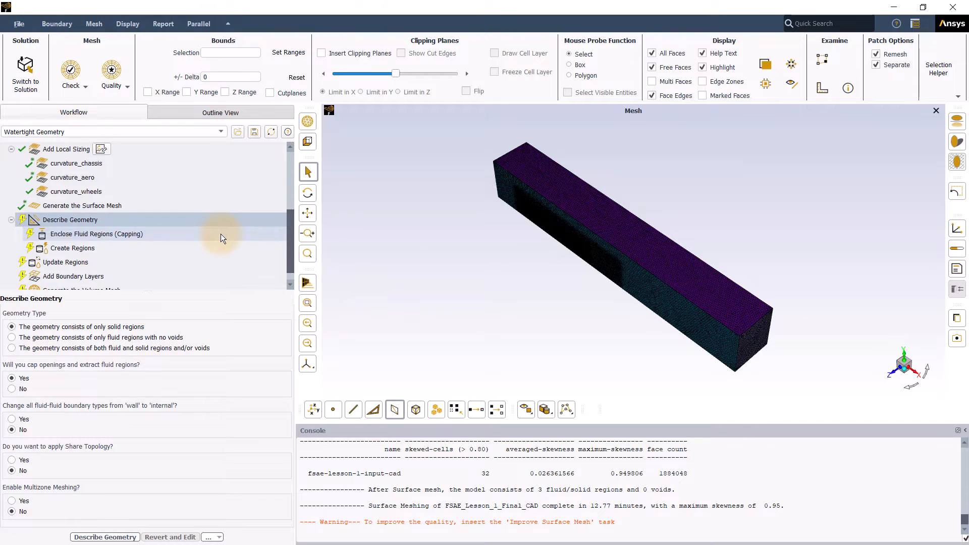
left_click(215, 205)
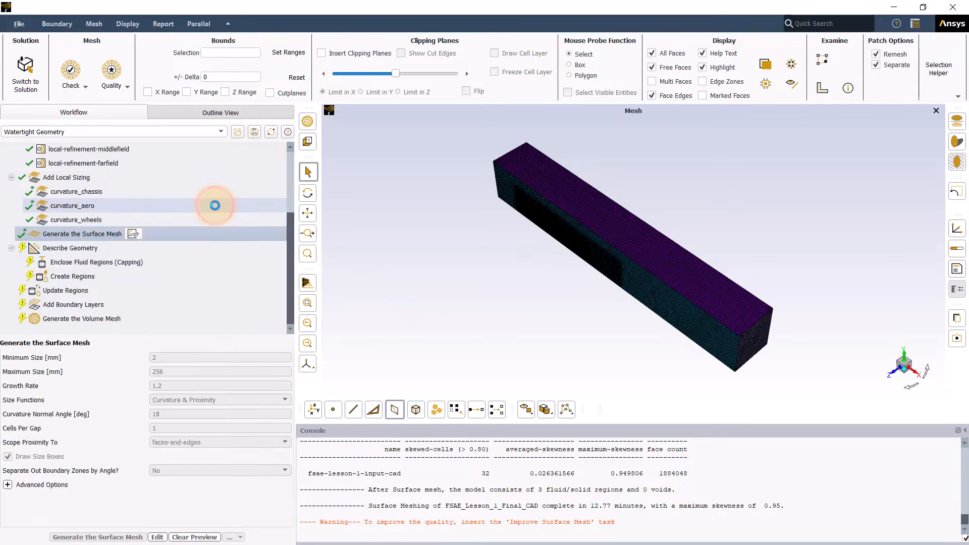
right_click(226, 237)
mouse_move(242, 243)
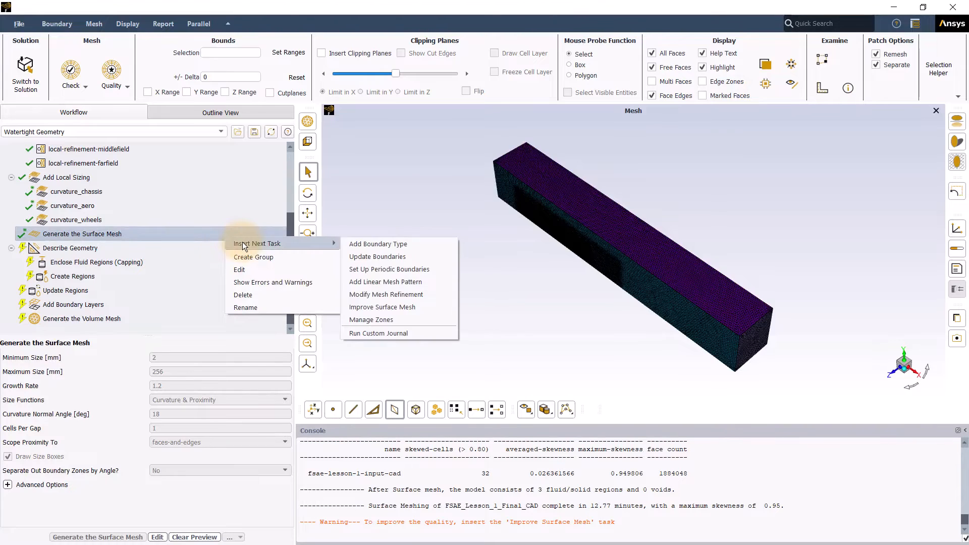
left_click(434, 306)
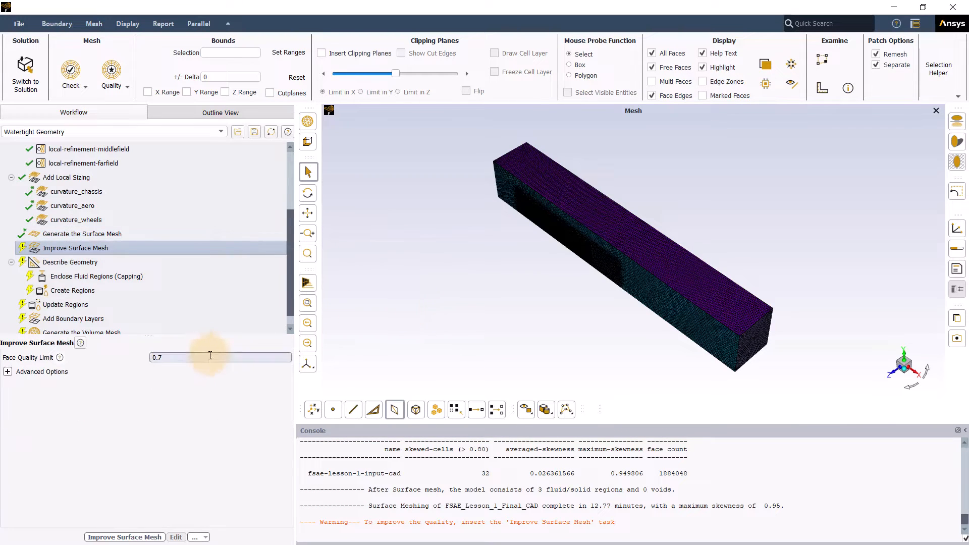
- Set the face quality limit to 0.6 and run the surface mesh improvement
key("BackSpace")
type("6")
left_click(207, 418)
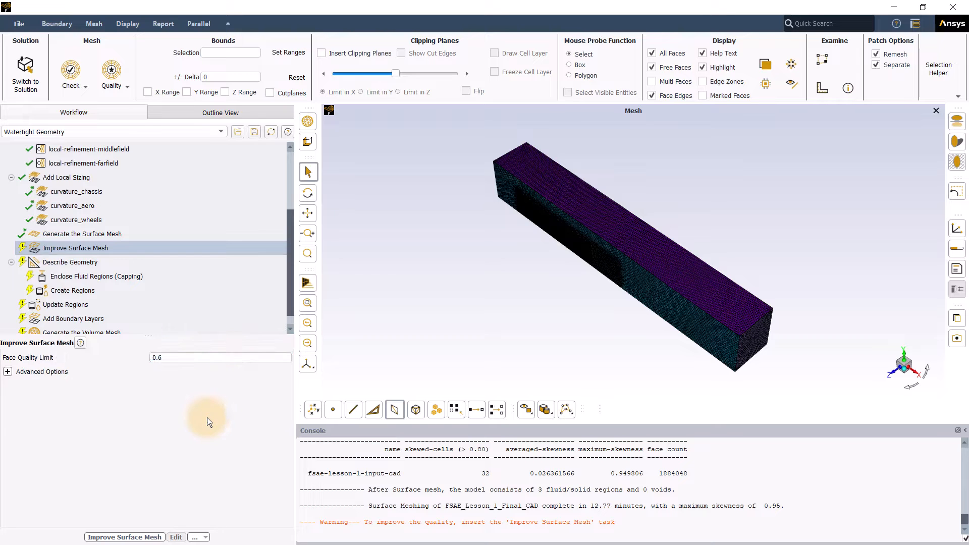
left_click(124, 537)
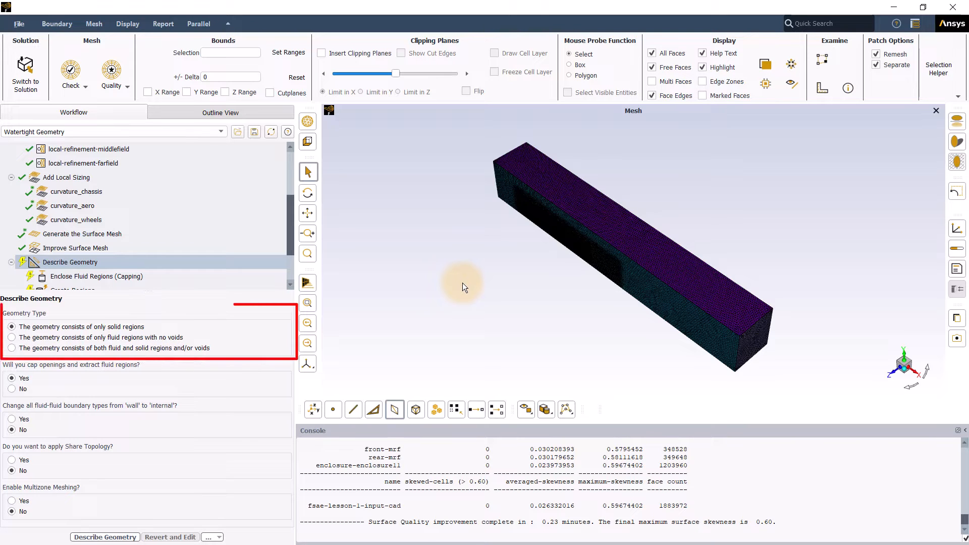
- Describe the geometry as only fluid regions with no voids, with fluid-fluid boundaries changed from wall to internal
left_click(220, 337)
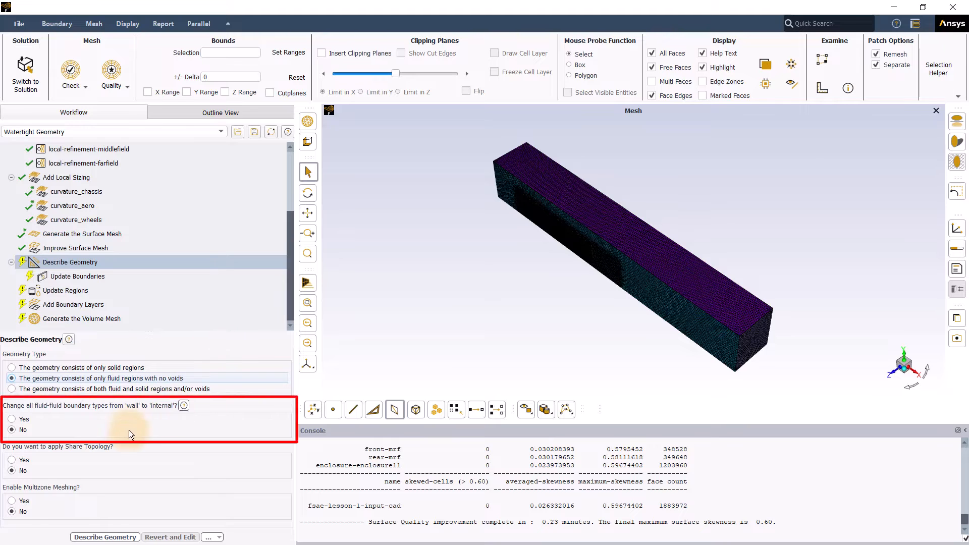
left_click(113, 420)
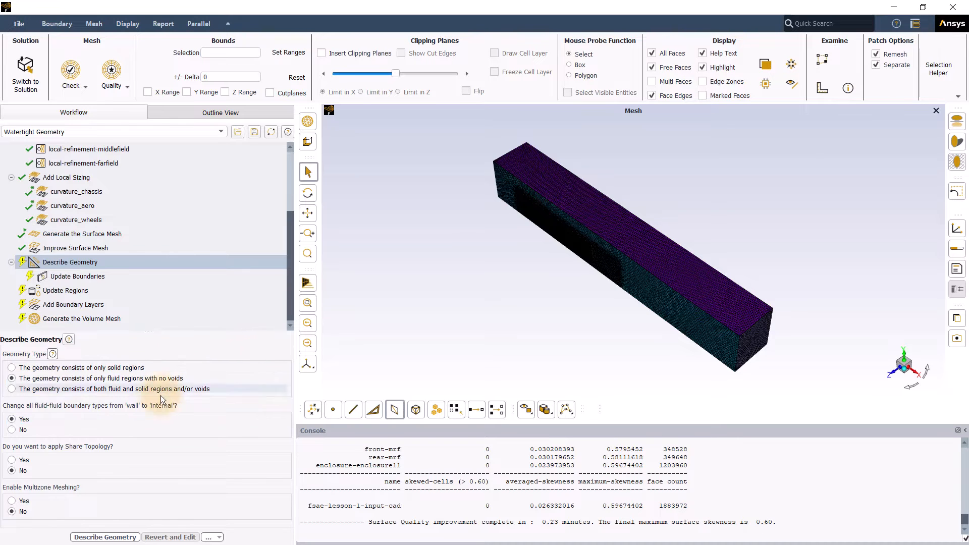
left_click(101, 538)
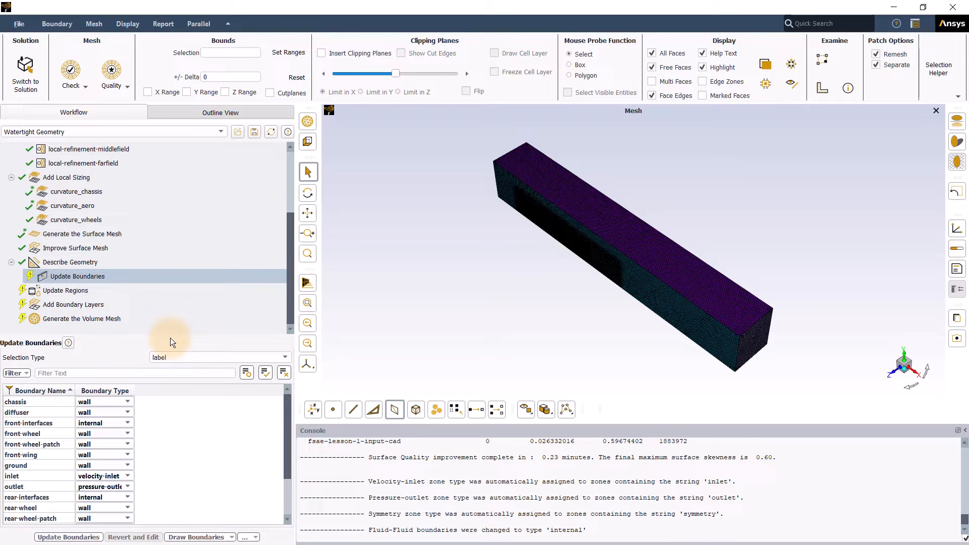
- Review the assigned boundary types, update the boundaries, and update the regions with all three kept as fluid
scroll(117, 435, "down", 2)
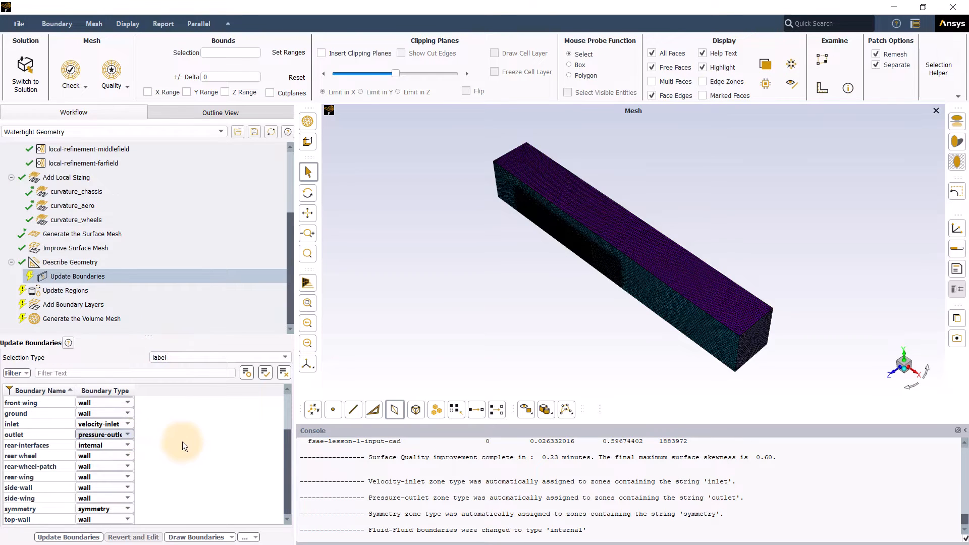
scroll(184, 441, "up", 2)
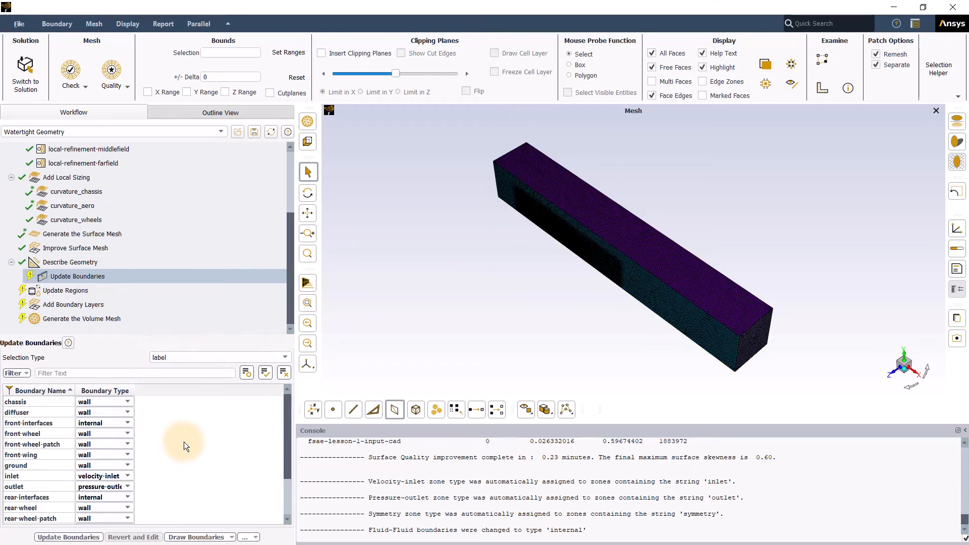
left_click(71, 538)
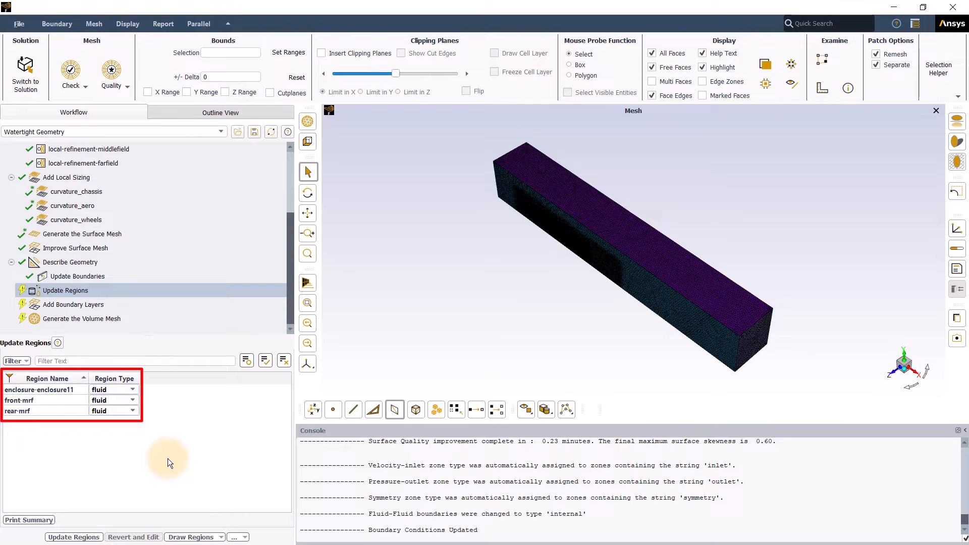
left_click(74, 537)
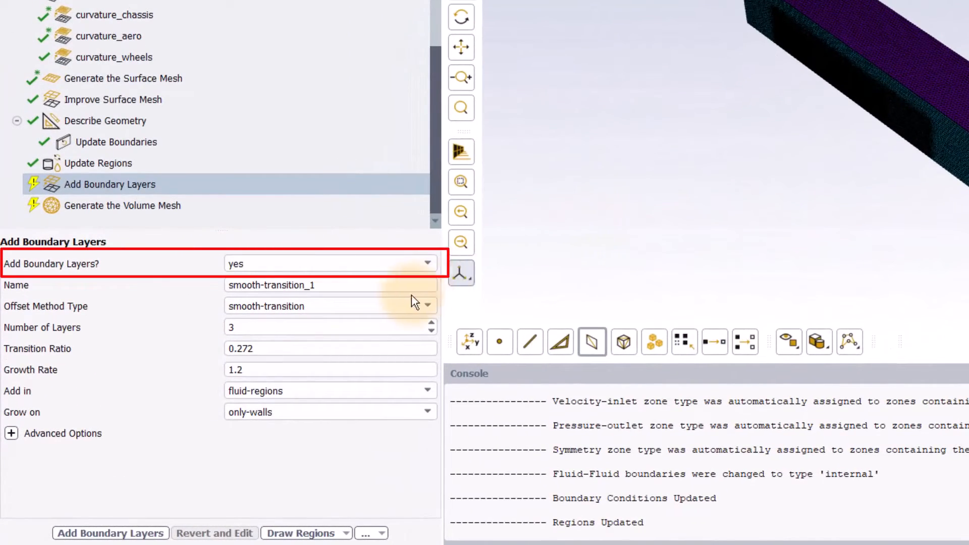
- Set the boundary layer offset method to last-ratio and name the control last-ratio_car
left_click(399, 306)
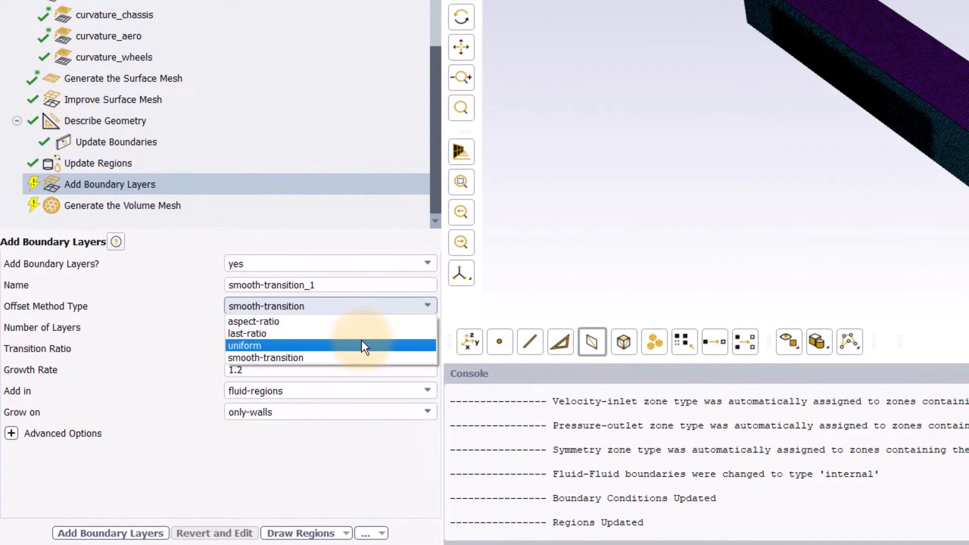
left_click(355, 333)
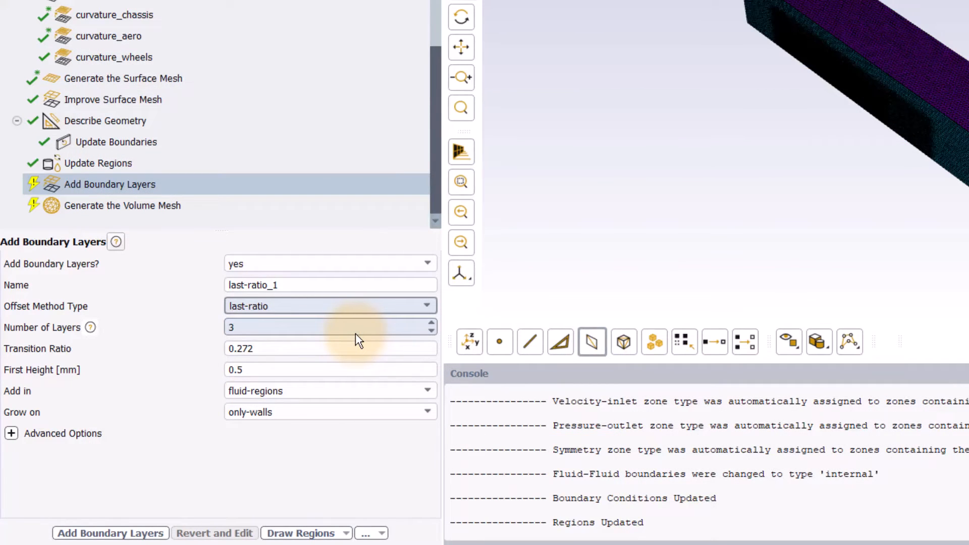
left_click(328, 282)
key("BackSpace")
type("c")
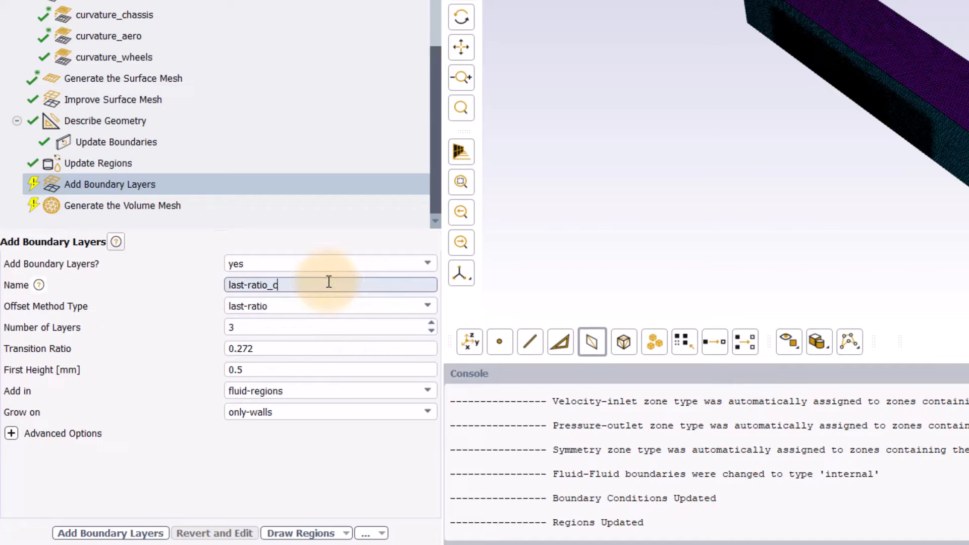
type("ar")
- Set the last-ratio_car boundary layer control to 6 layers with a first height of 1 mm
left_click(227, 328)
type("6")
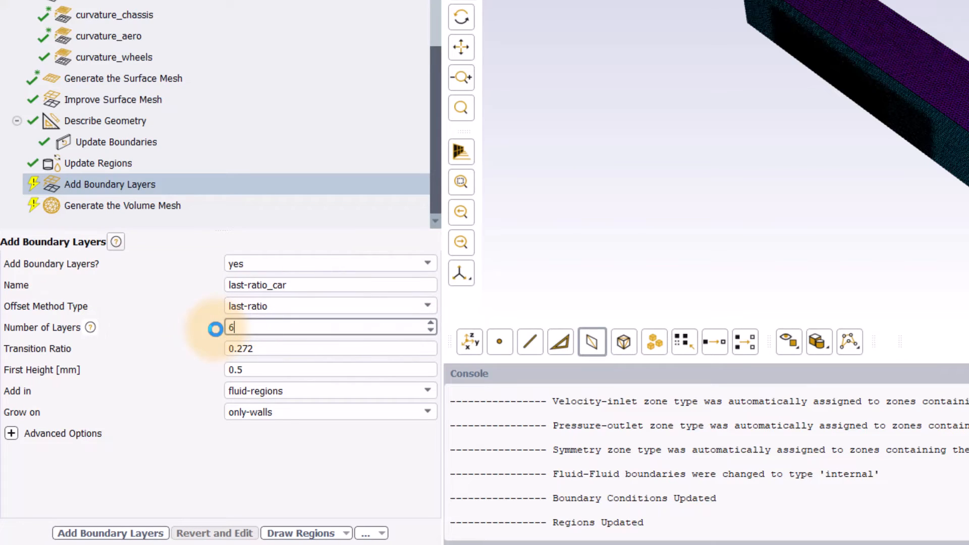
double_click(232, 370)
type("1")
- Grow the car's boundary layers on selected labels, choosing chassis, diffuser, front-wheel, front-wheel-patch and front-wing
left_click(379, 412)
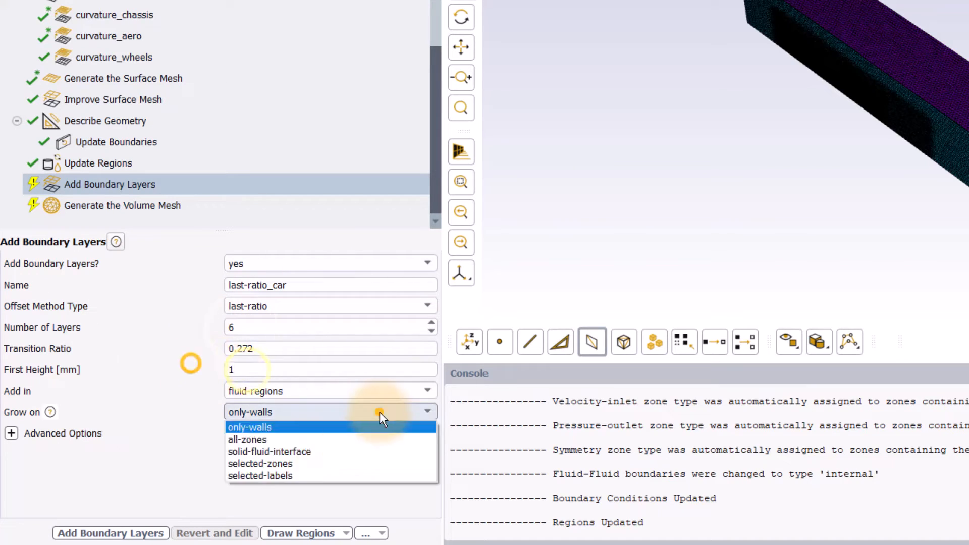
left_click(282, 476)
left_click(283, 462)
scroll(163, 453, "down", 1)
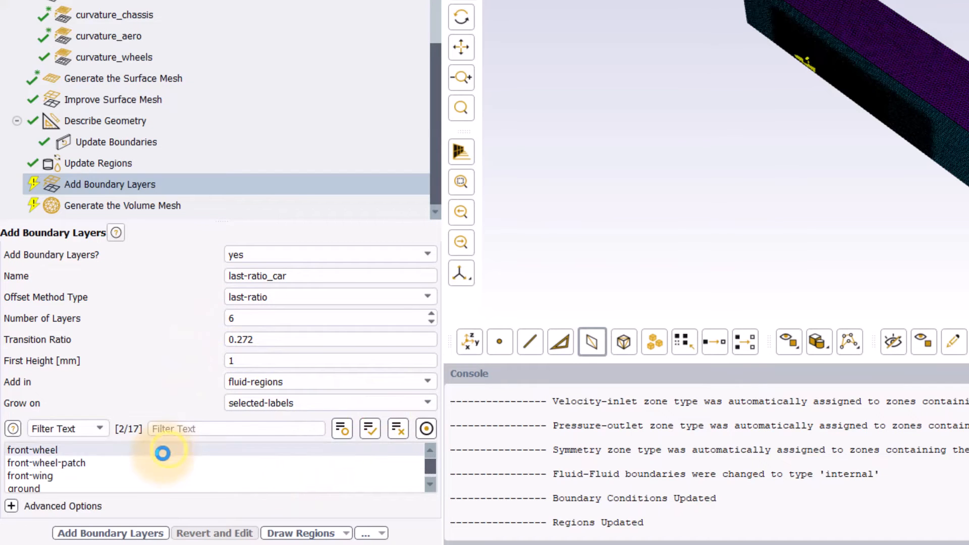
left_click(163, 450)
left_click(184, 463)
left_click(180, 477)
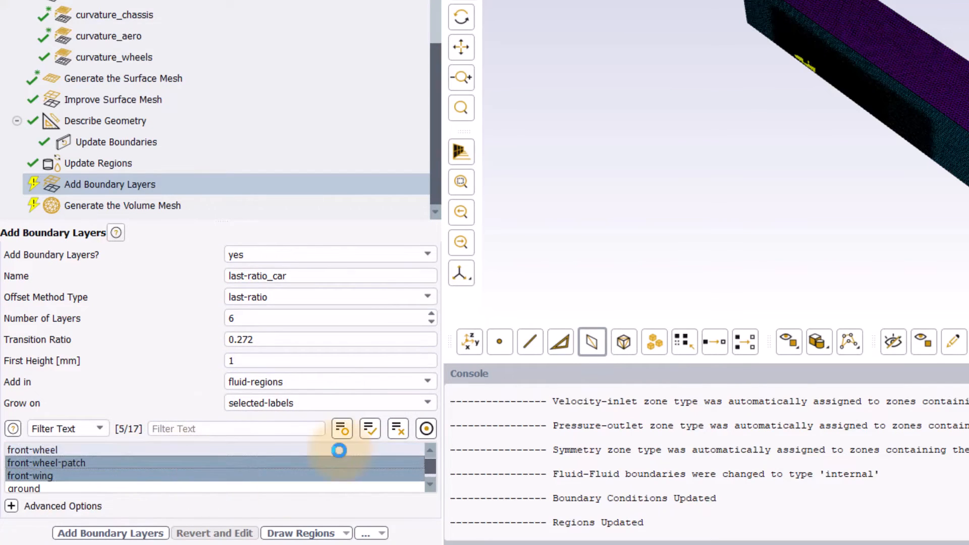
- Include the rear-wheel, rear-wheel-patch, rear-wing and remaining car label in the selection, and add the last-ratio_car boundary layers
scroll(303, 454, "down", 3)
scroll(202, 462, "up", 1)
left_click(124, 463)
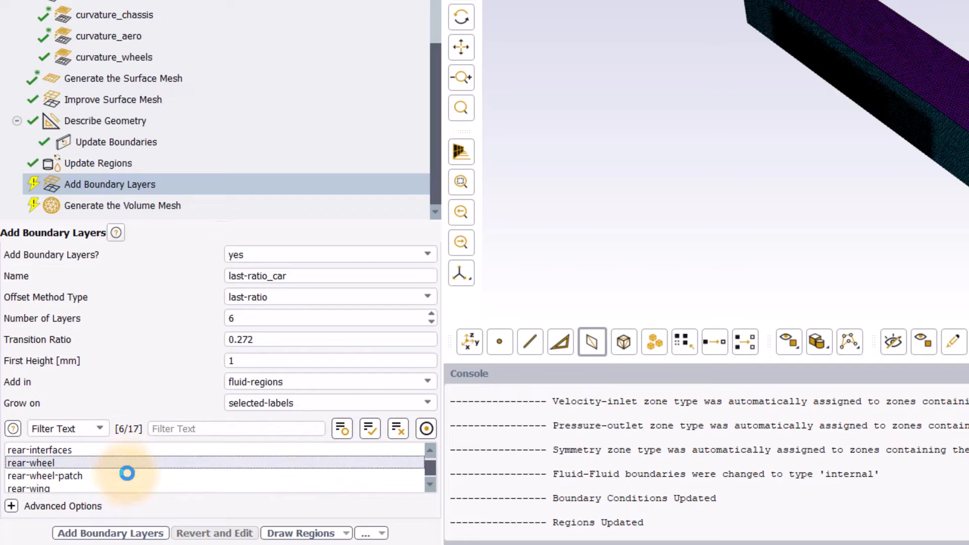
left_click(128, 476)
left_click(135, 489)
scroll(146, 465, "down", 3)
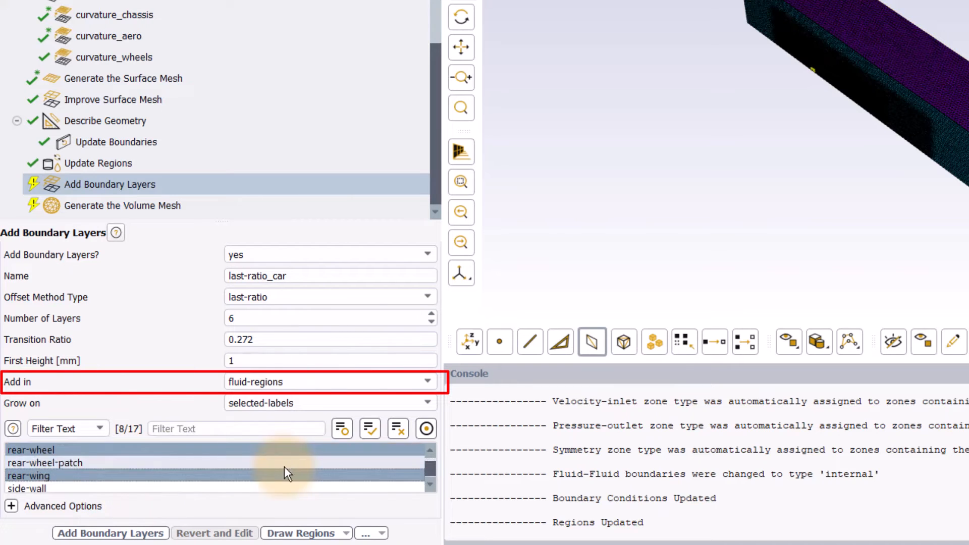
left_click(152, 450)
left_click_drag(217, 221, 199, 253)
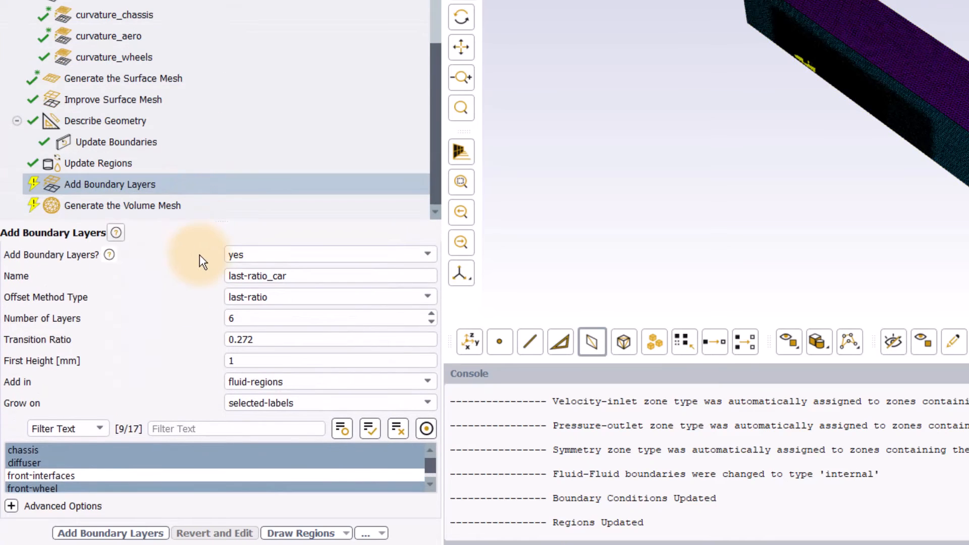
left_click(108, 532)
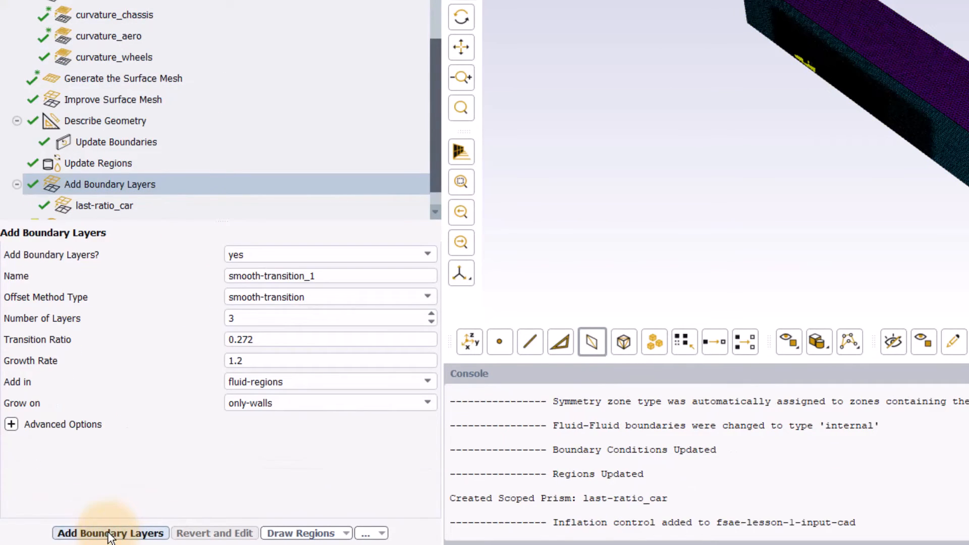
- Set up a second boundary layer control with the last-ratio offset method and name it last-ratio_mrf
left_click(395, 298)
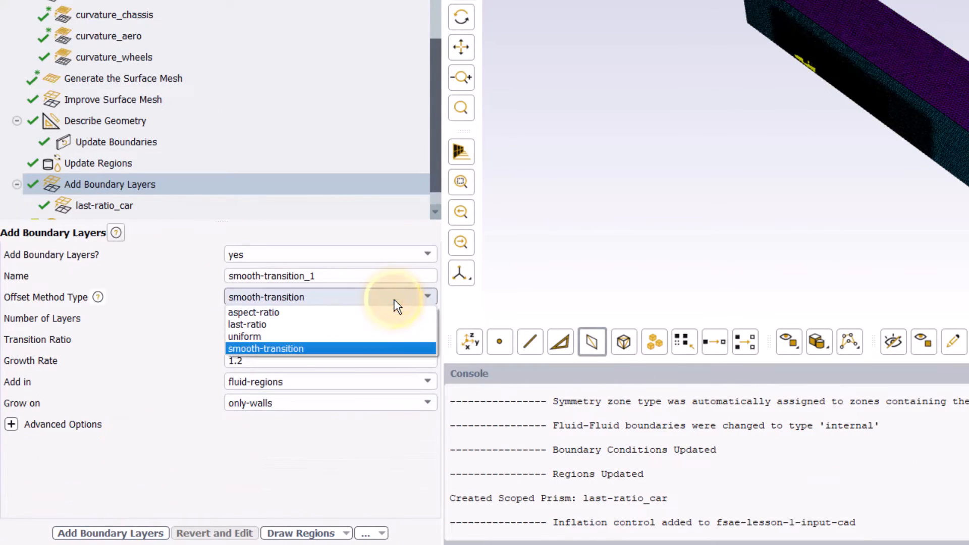
left_click(357, 325)
left_click(347, 282)
key("BackSpace")
type("mrf")
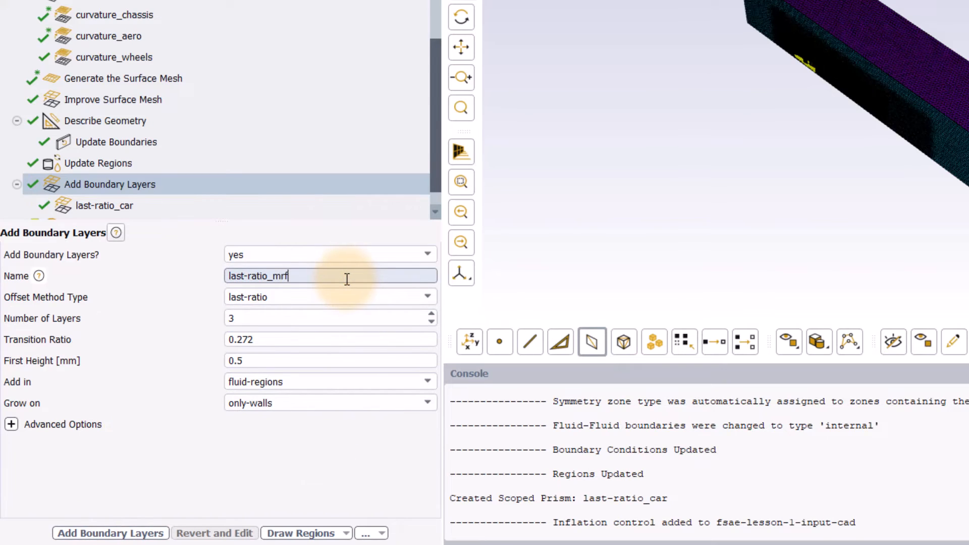
- Give the last-ratio_mrf control 6 layers and a first height of 1 mm
left_click(226, 325)
key("BackSpace")
type("6")
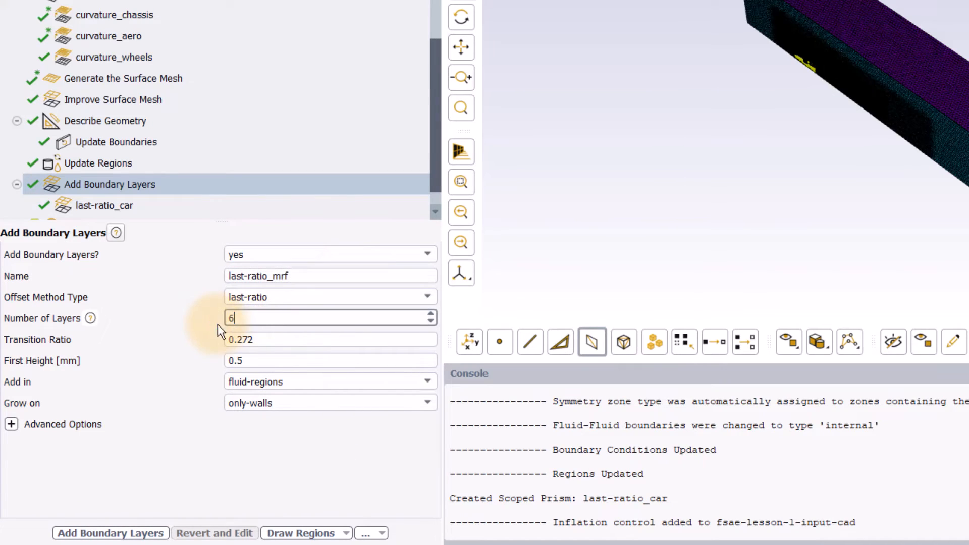
left_click(237, 362)
type("1")
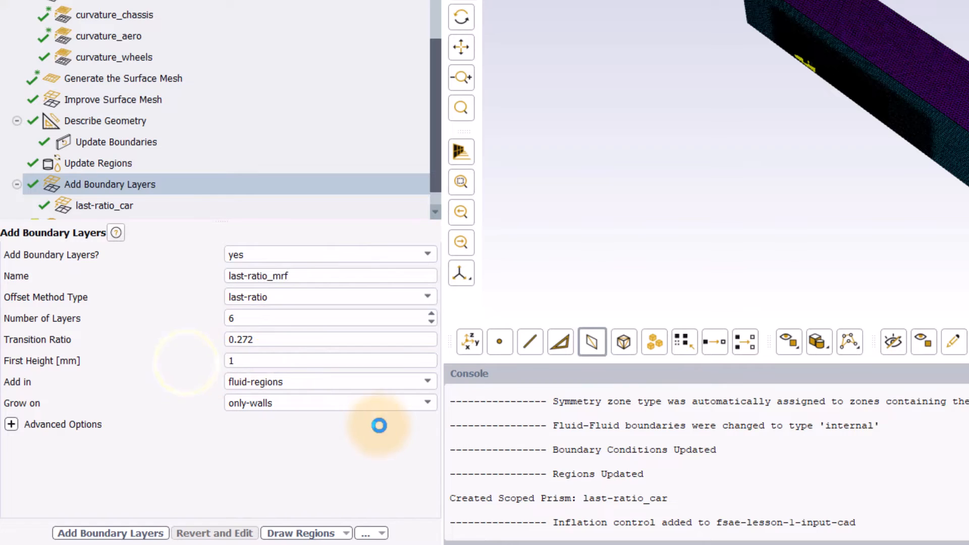
- Grow the layers on the selected zones front-mrf:1 and rear-mrf:1, and add the last-ratio_mrf boundary layers
left_click(389, 407)
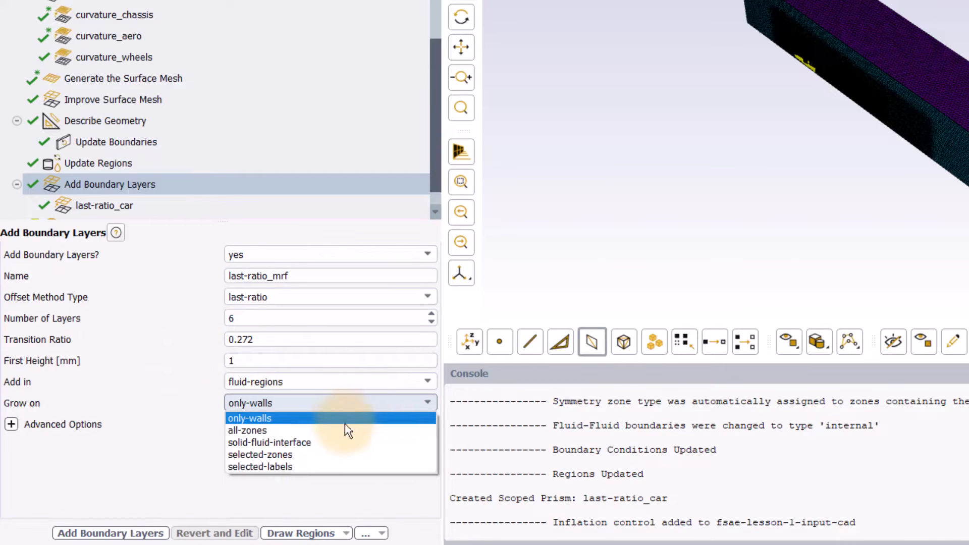
left_click(296, 455)
scroll(262, 460, "down", 1)
left_click(196, 472)
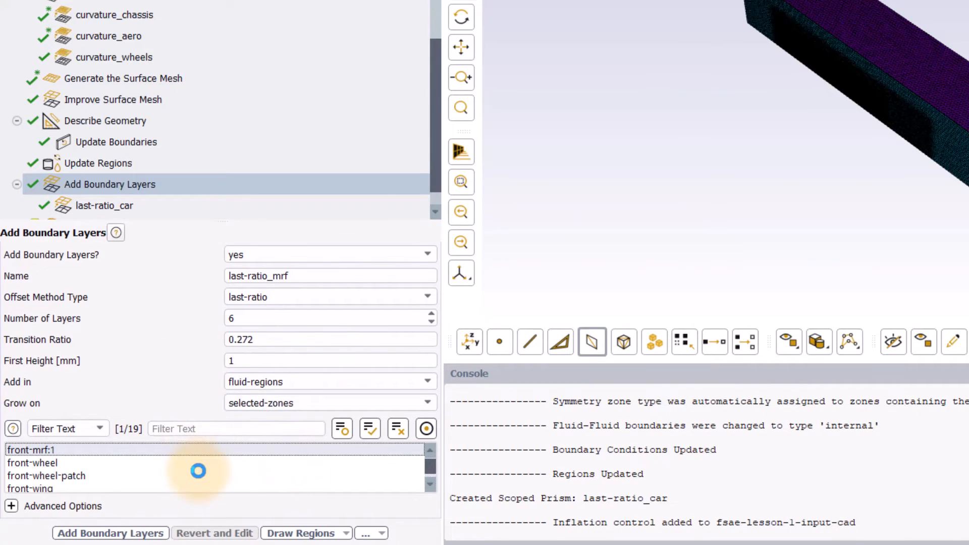
scroll(196, 471, "down", 1)
scroll(194, 474, "down", 2)
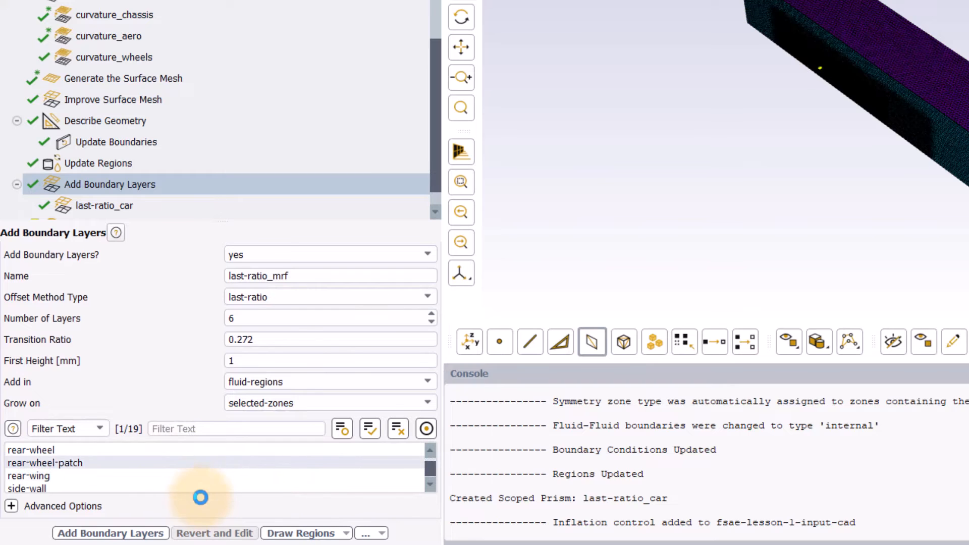
scroll(192, 477, "up", 1)
left_click(193, 476)
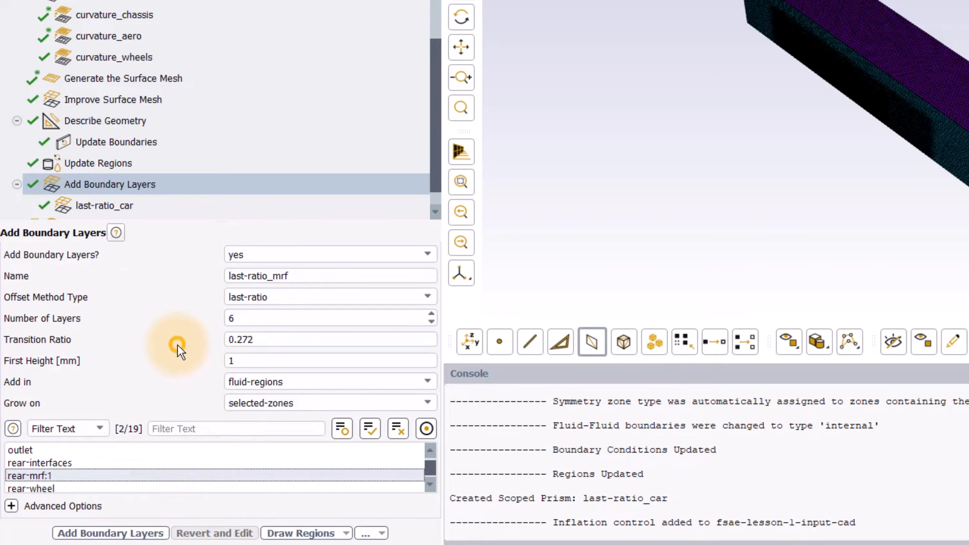
mouse_move(223, 220)
left_mouse_down()
mouse_move(260, 1)
mouse_move(224, 222)
left_mouse_up()
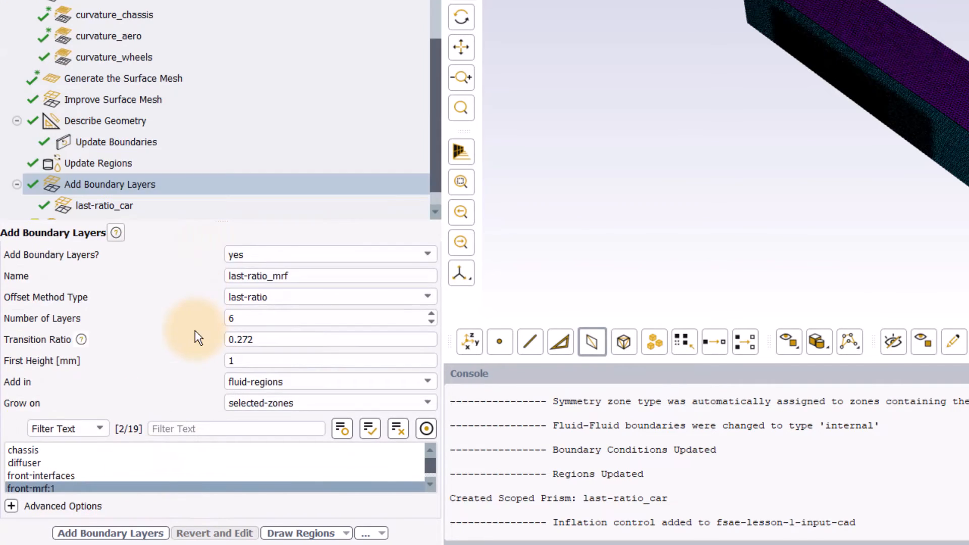
left_click(159, 533)
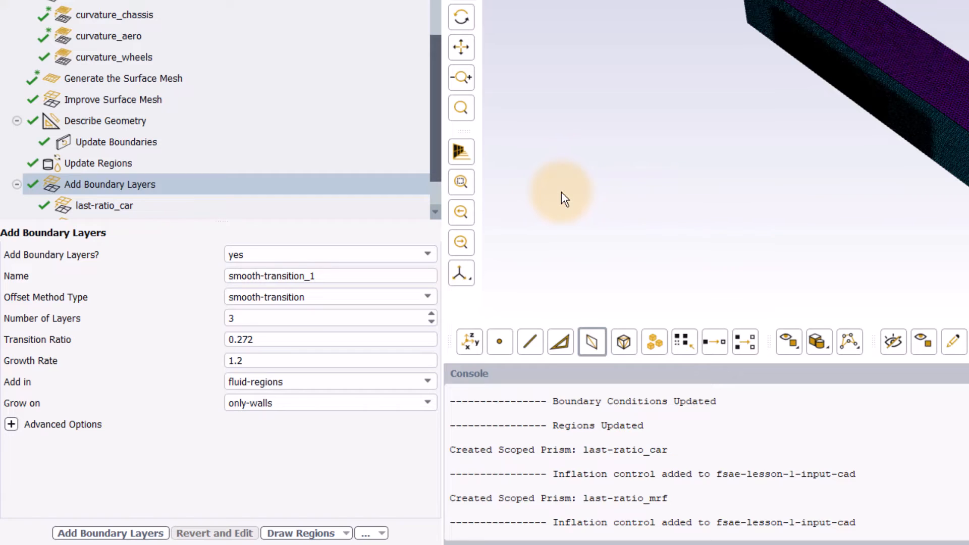
- Set the volume mesh generation task to fill with poly-hexcore cells
scroll(307, 106, "down", 2)
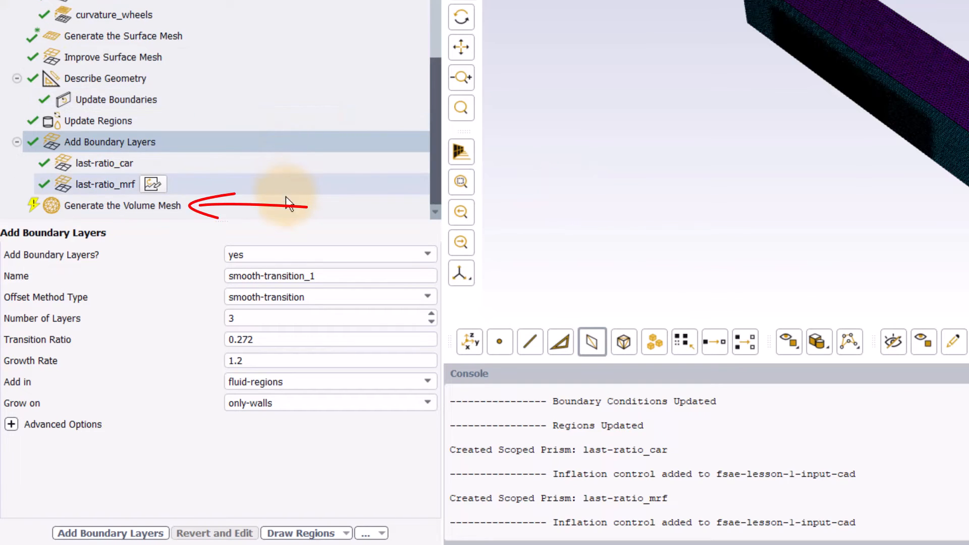
left_click(287, 204)
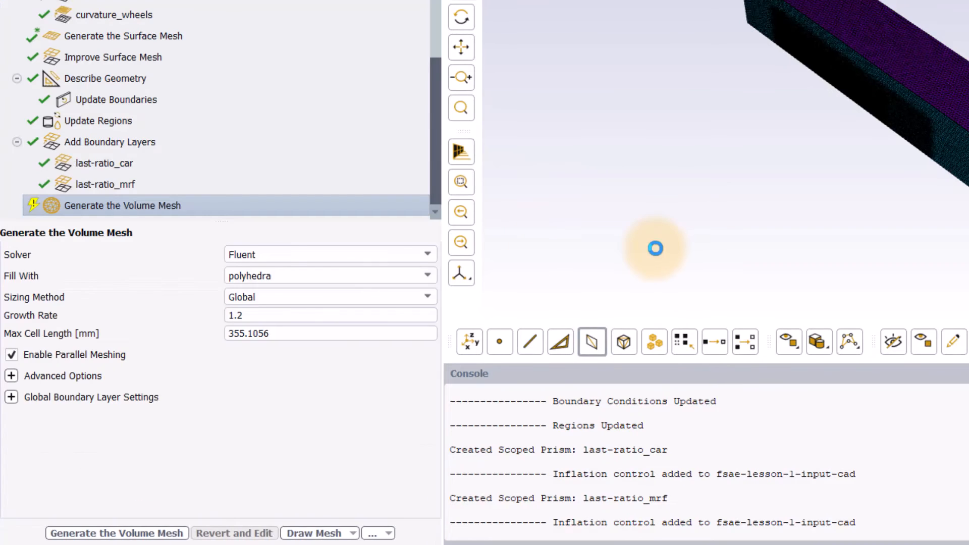
left_click(390, 278)
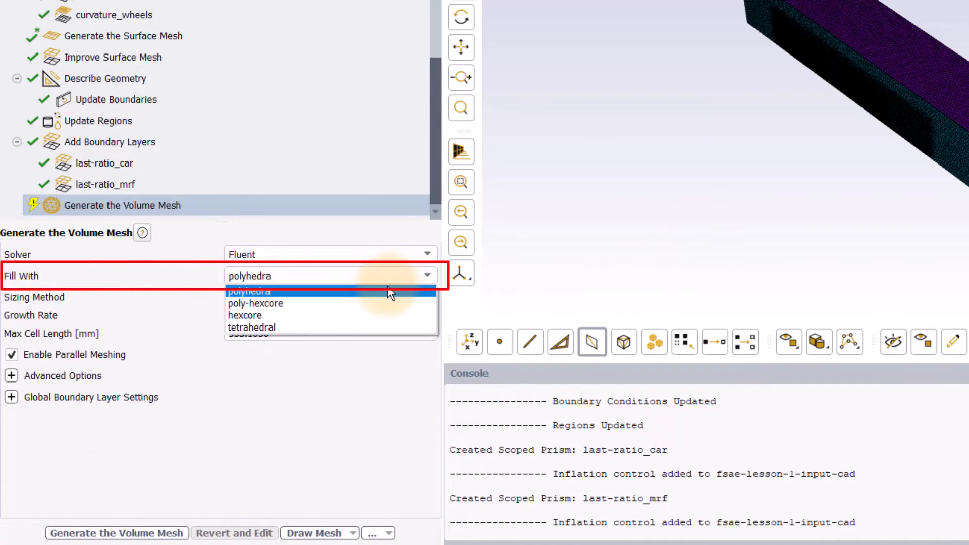
left_click(376, 304)
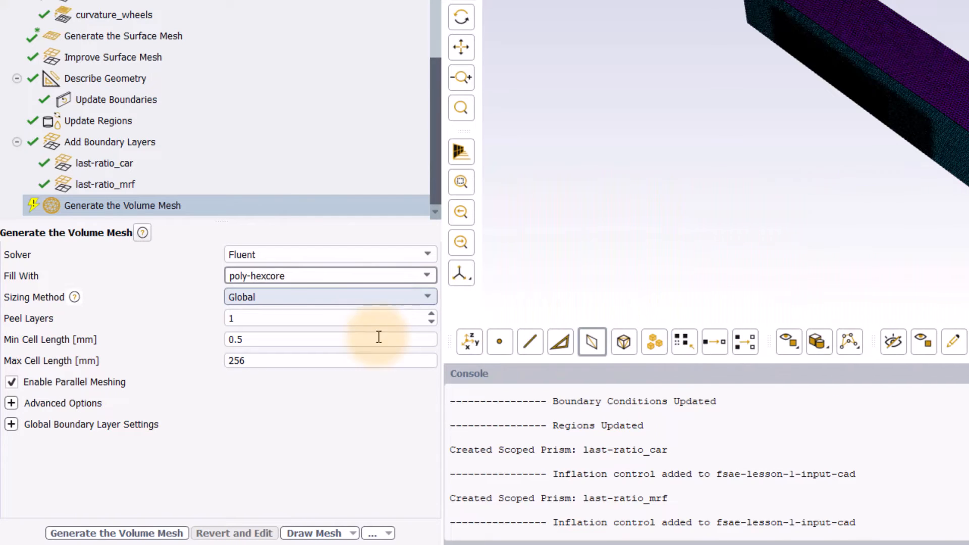
- Set the minimum cell length to 2 mm and the maximum to 256 mm, and generate the volume mesh
left_click(224, 339)
type("2")
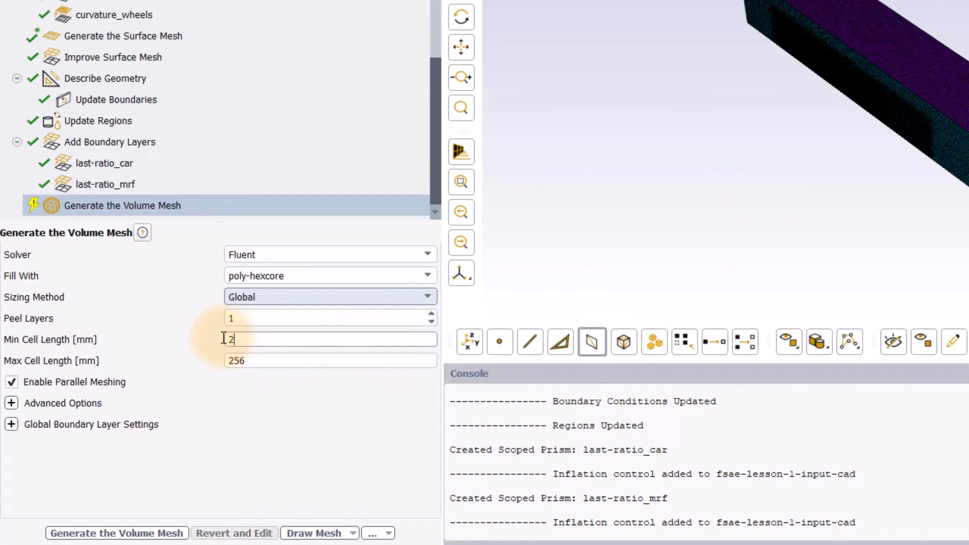
left_click(251, 396)
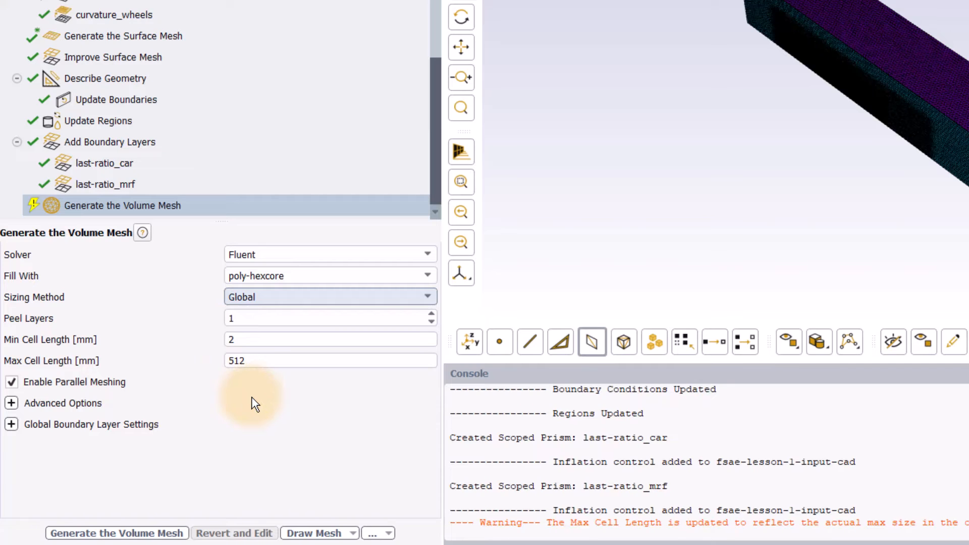
left_click(251, 361)
type("256")
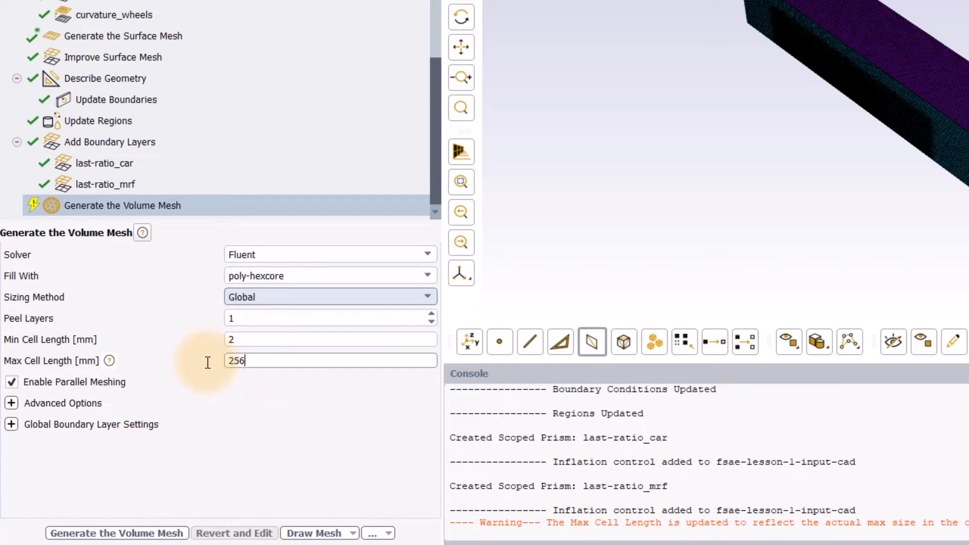
left_click(276, 403)
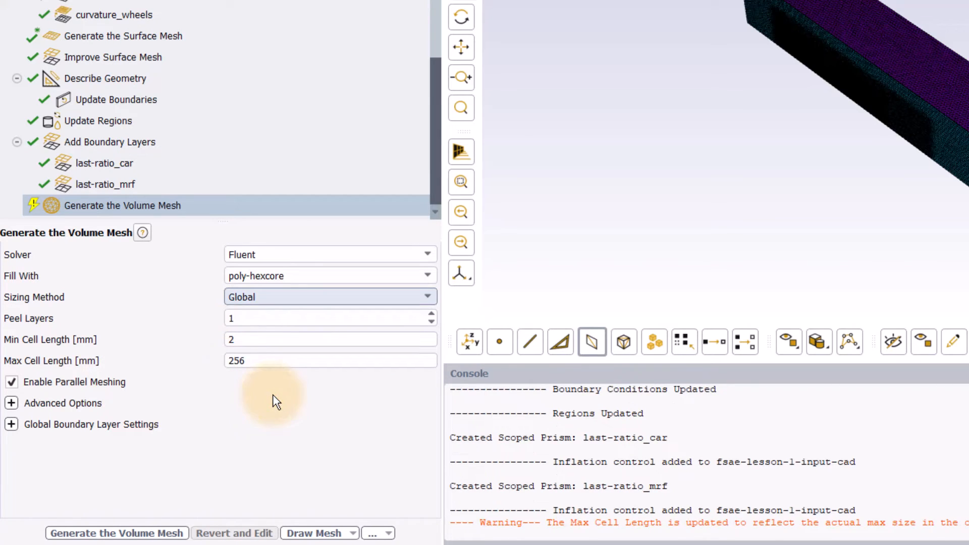
left_click(118, 533)
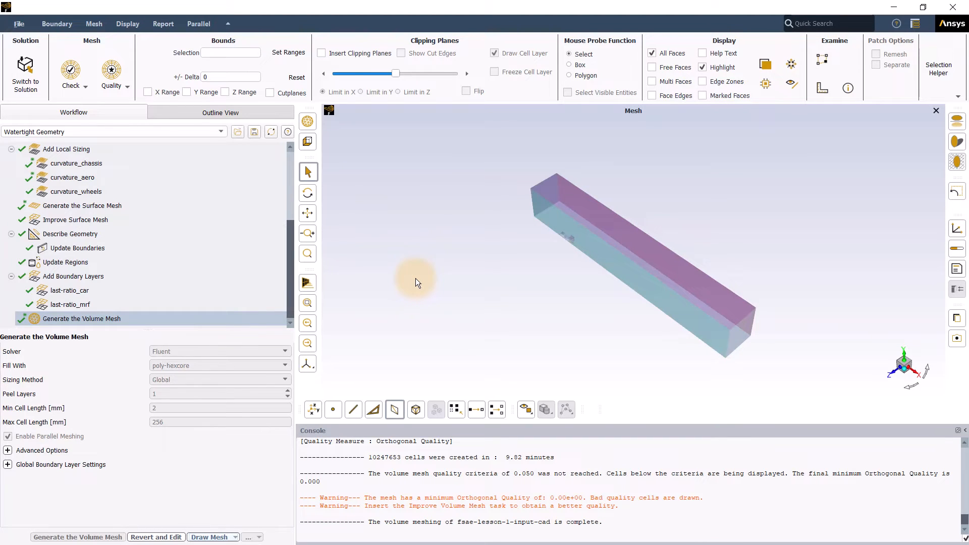
- Insert an Improve Volume Mesh task after volume mesh generation and run it with a cell quality limit of 0.2
right_click(210, 315)
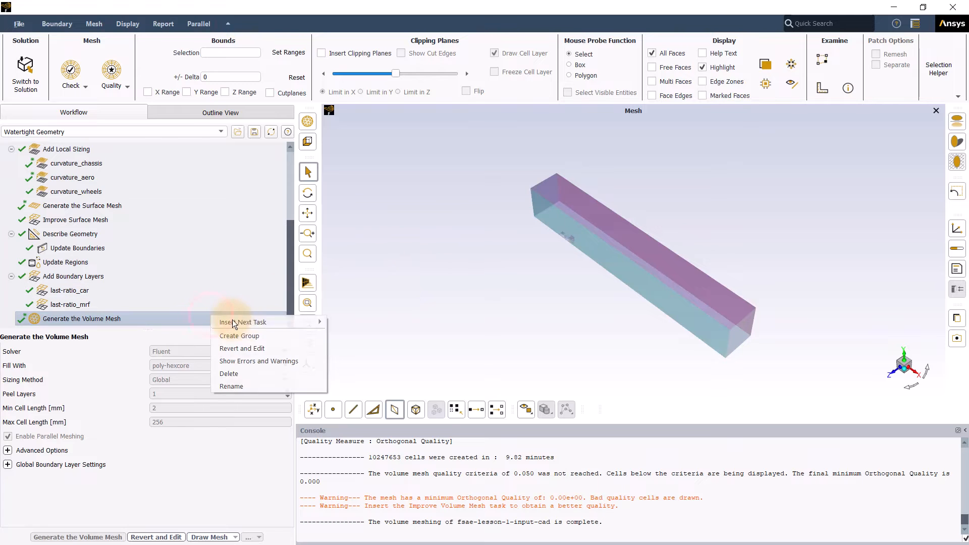
mouse_move(232, 321)
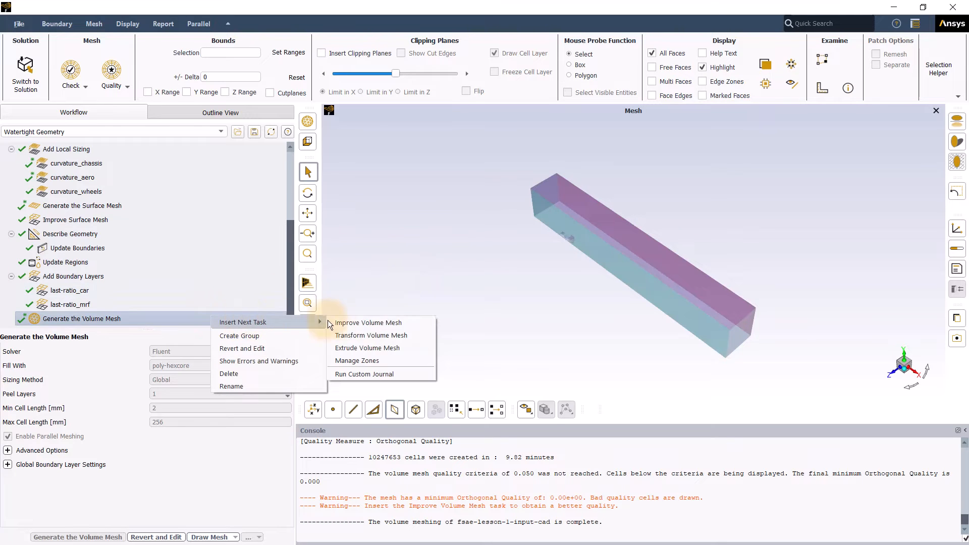
left_click(430, 323)
left_click(241, 352)
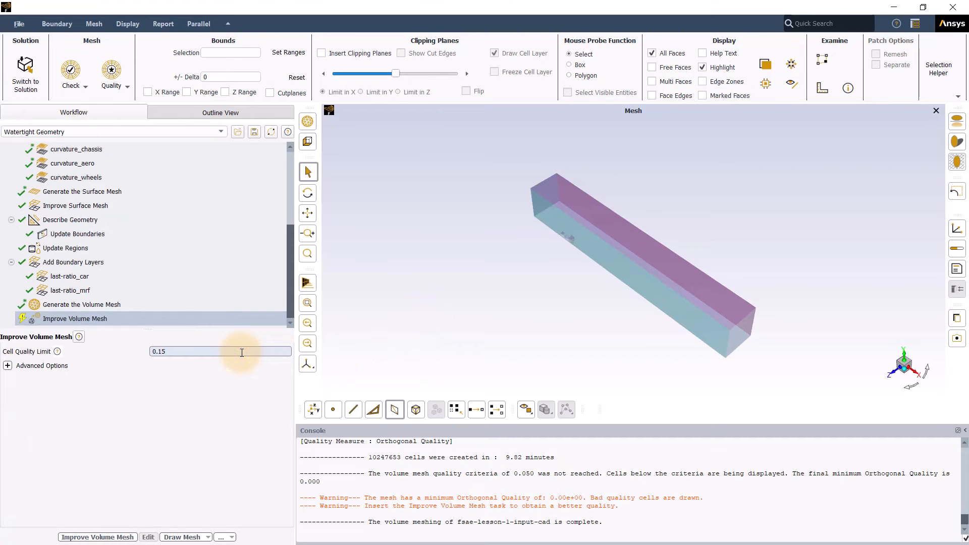
key("BackSpace")
key("BackSpace")
type("2")
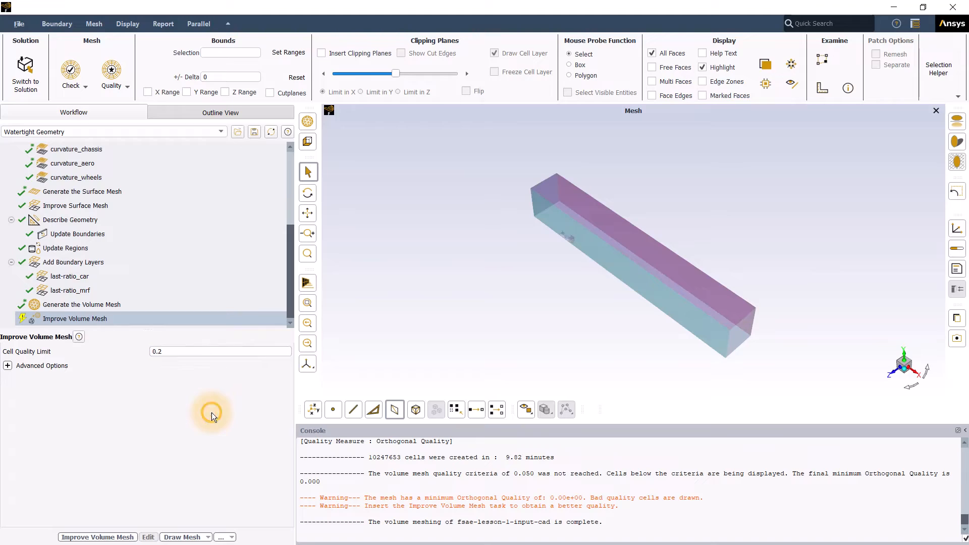
left_click(97, 537)
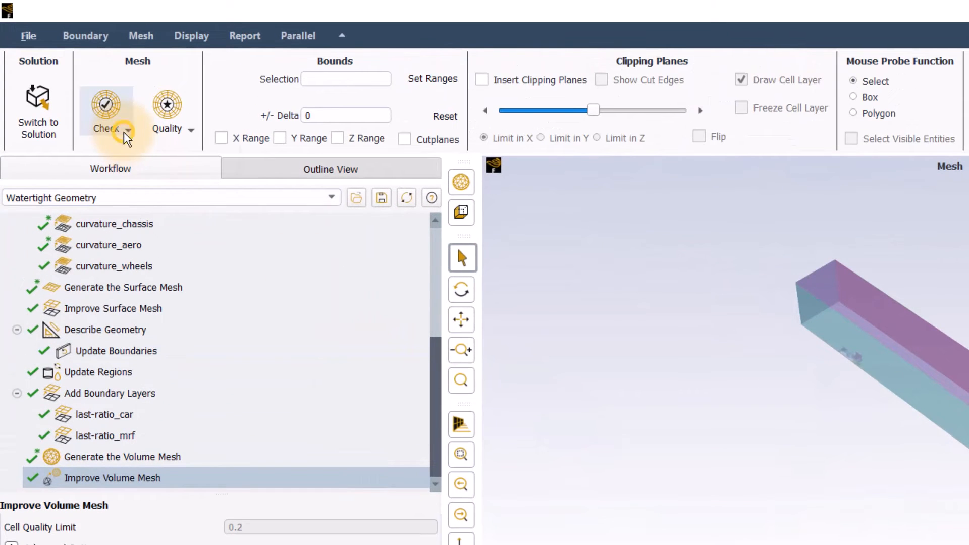
- Perform a mesh check on the improved volume mesh
left_click(127, 131)
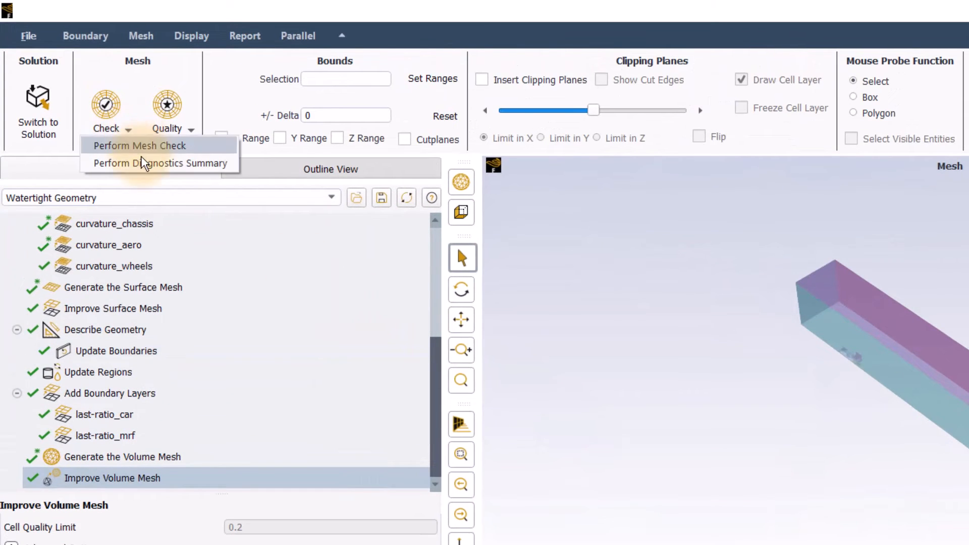
left_click(200, 147)
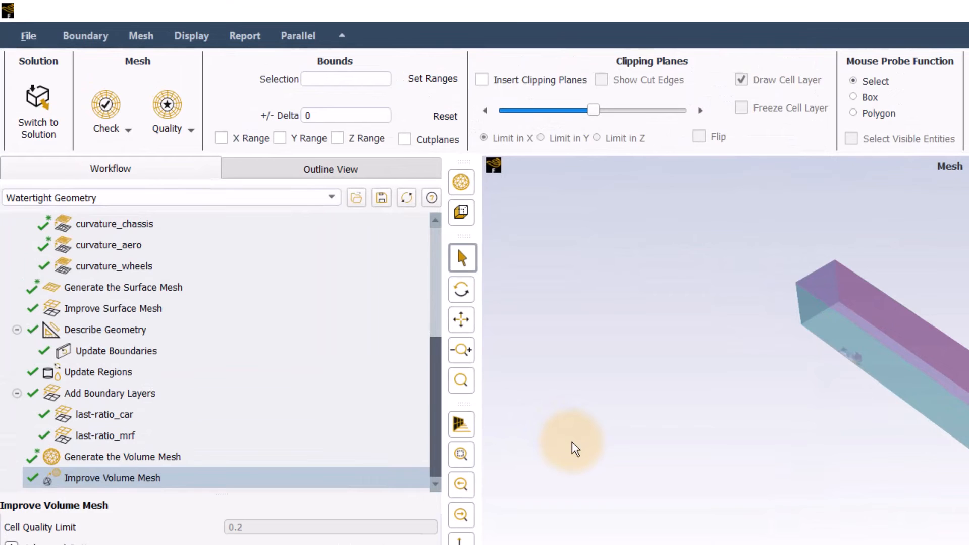
- Start Auto Node Move for the volume mesh and apply Warp as its quality measure
left_click(141, 35)
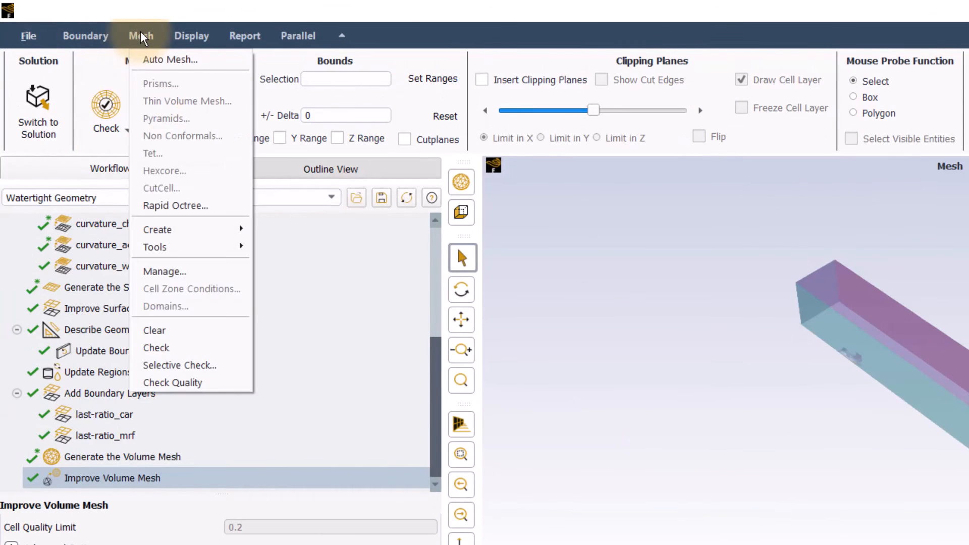
mouse_move(218, 248)
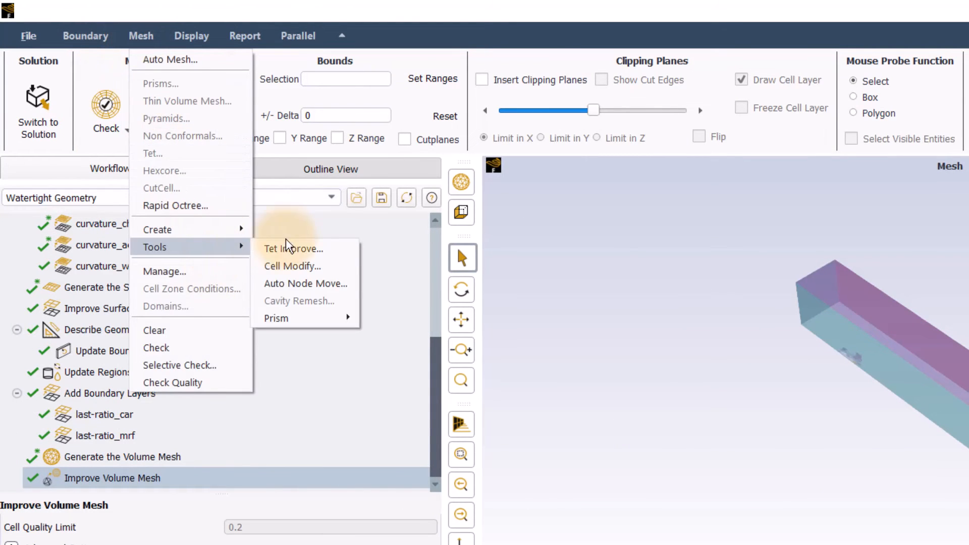
left_click(312, 283)
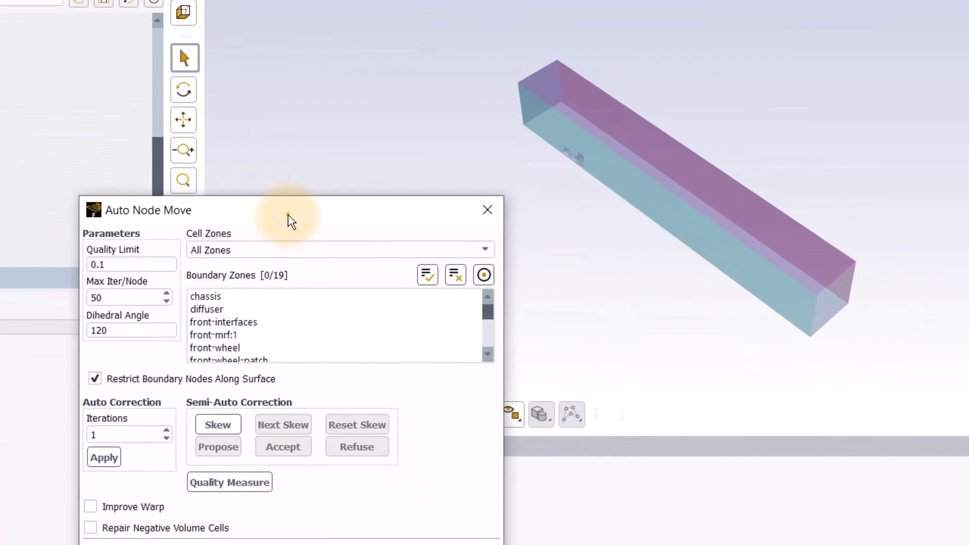
left_click_drag(289, 221, 486, 45)
left_click(423, 309)
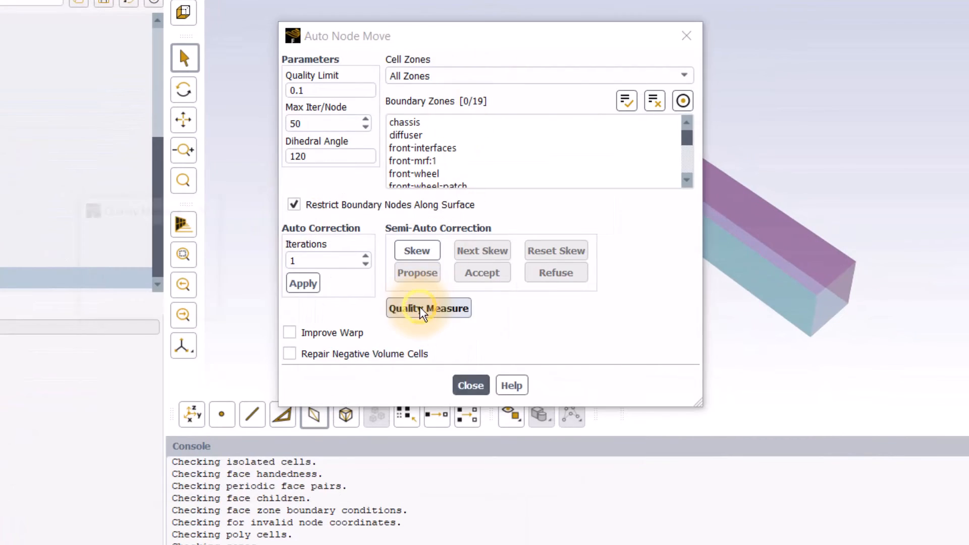
left_click(160, 347)
left_click(116, 518)
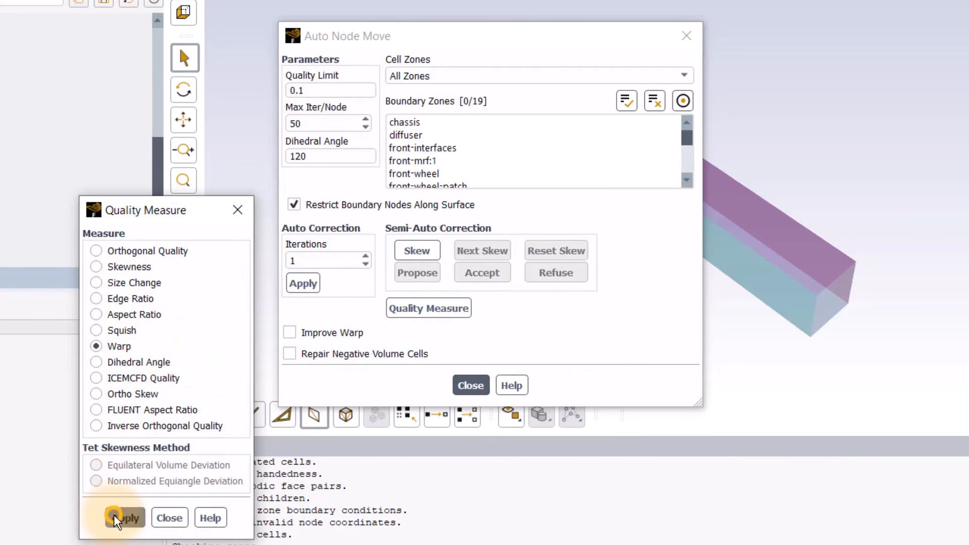
left_click(169, 518)
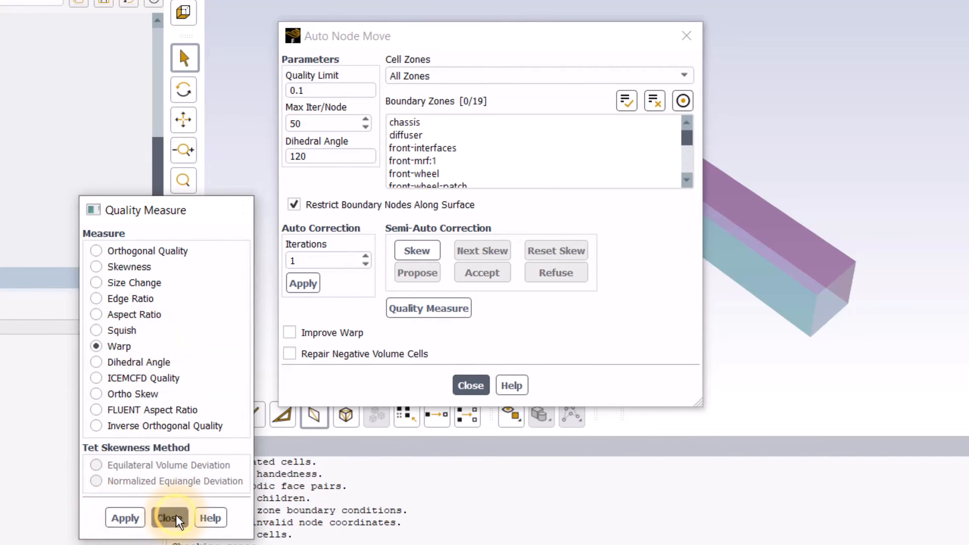
- Enable Improve Warp for all boundary zones, set 10 auto correction iterations, and close Auto Node Move without applying the correction
left_click(309, 335)
left_click(624, 101)
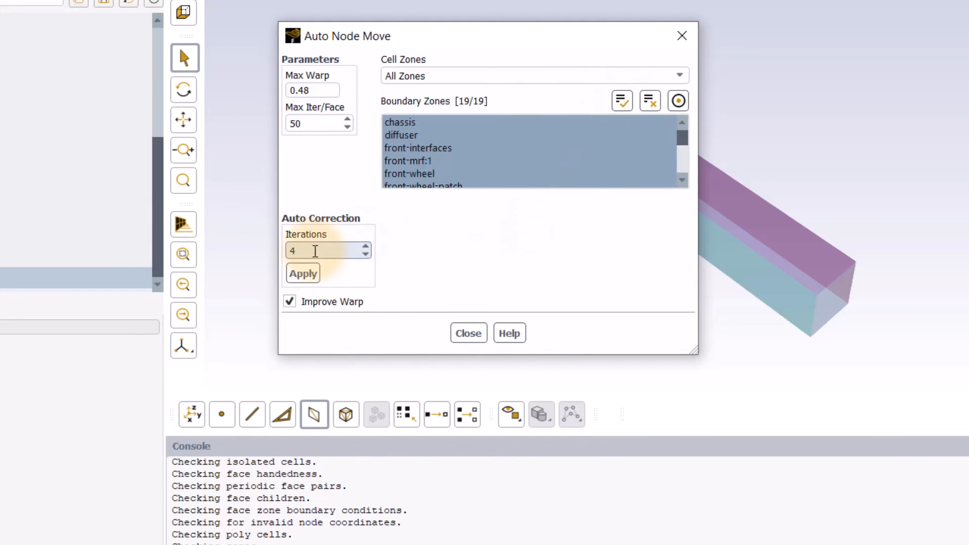
left_click_drag(313, 249, 288, 250)
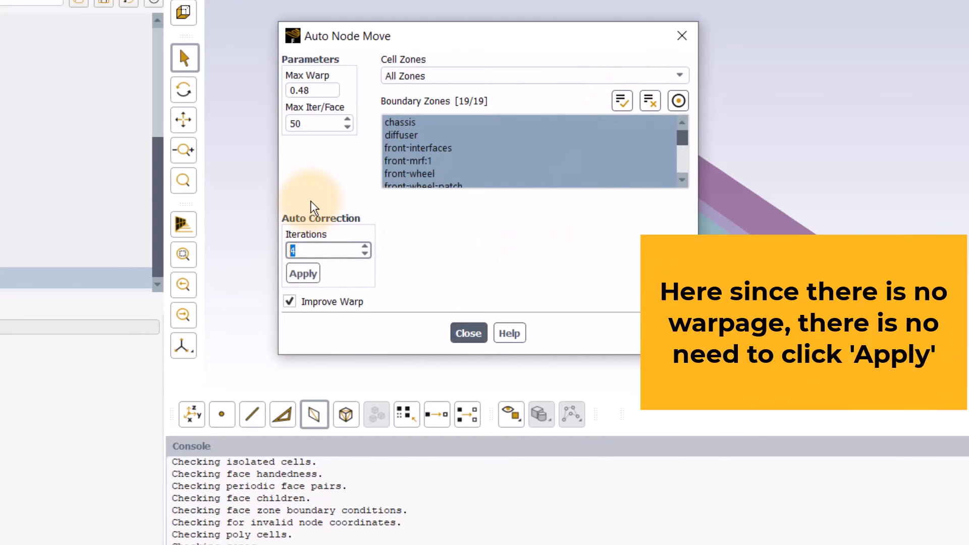
type("10")
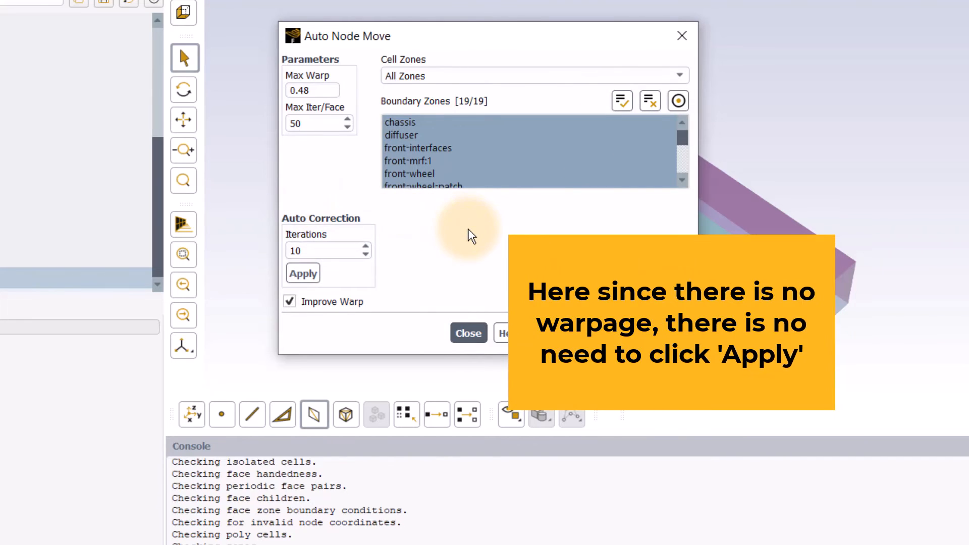
left_click(468, 333)
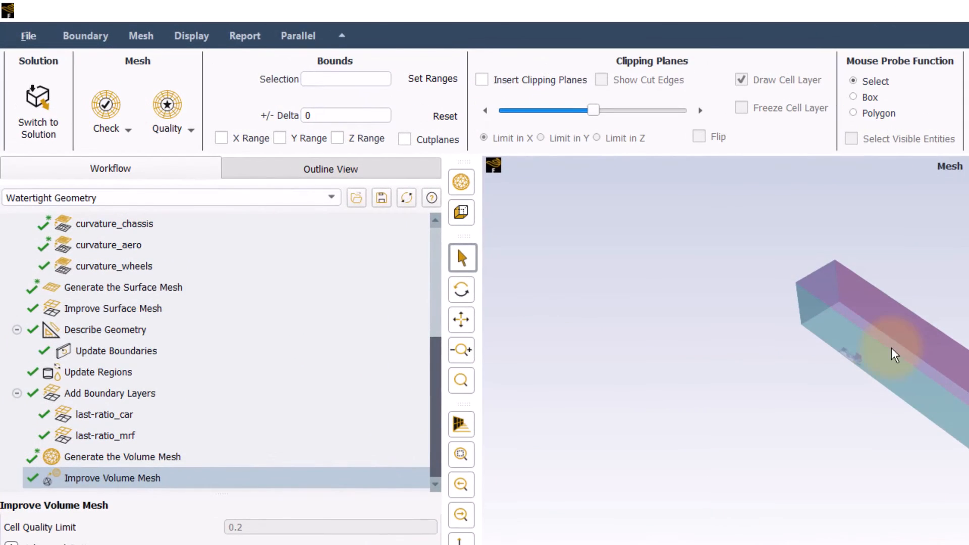
- Check the issue types offered by the cell Diagnostics Tools for stair-step locations, then close the diagnostics
left_click(194, 134)
left_click(203, 182)
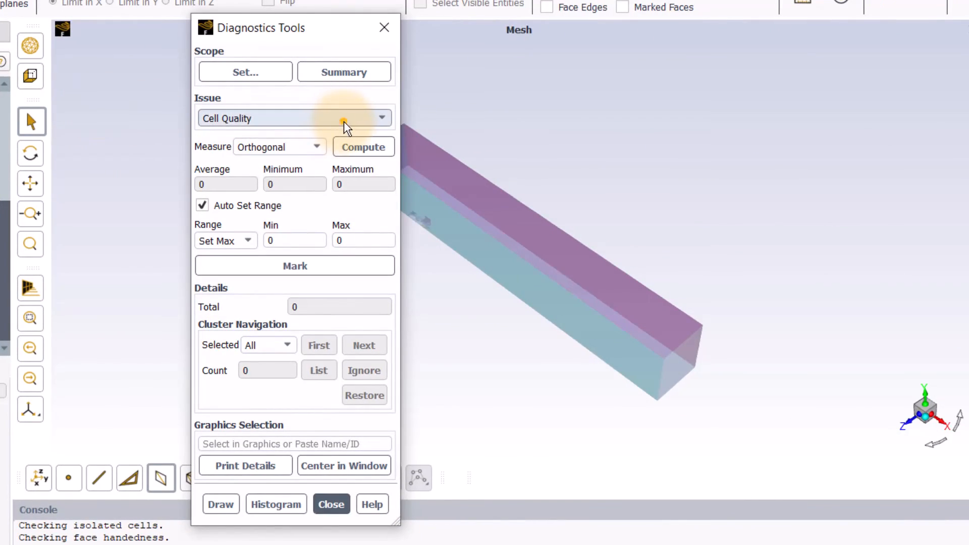
left_click(344, 122)
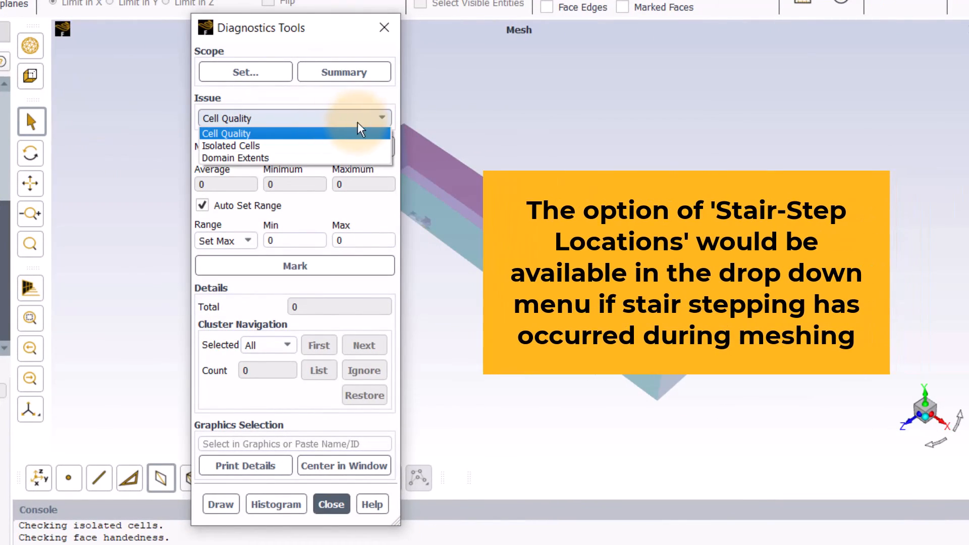
left_click(379, 119)
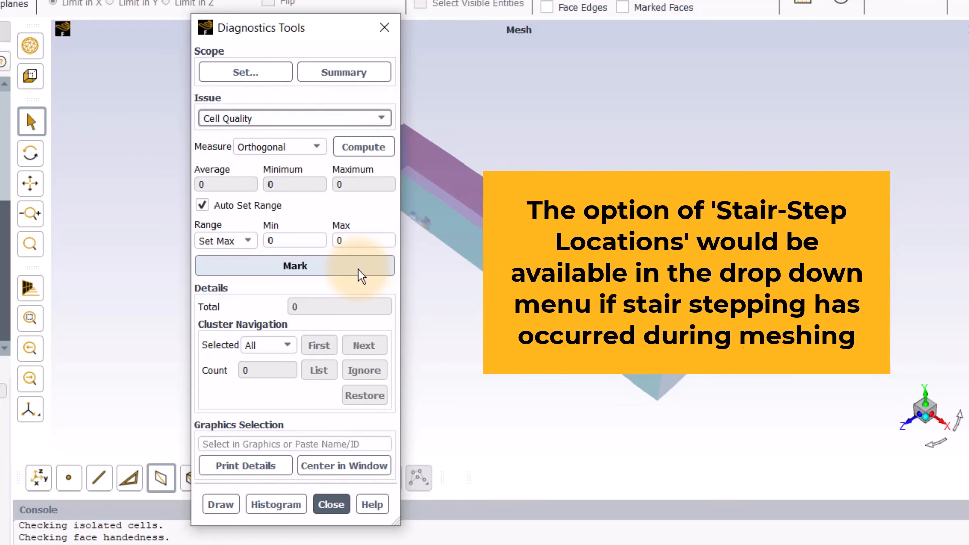
left_click(331, 505)
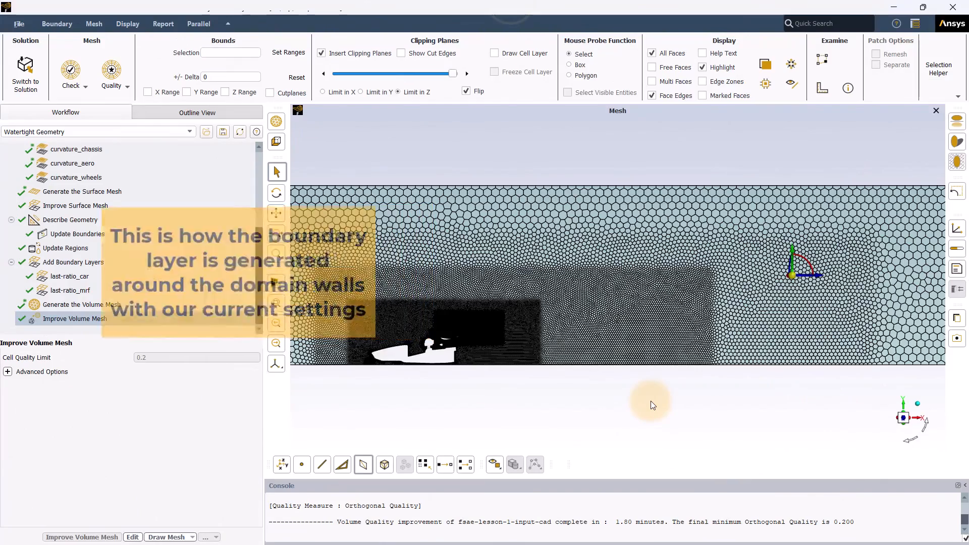
- Examine the boundary layer cells around the chassis and the surrounding refinement in the clipped volume mesh
scroll(403, 345, "up", 3)
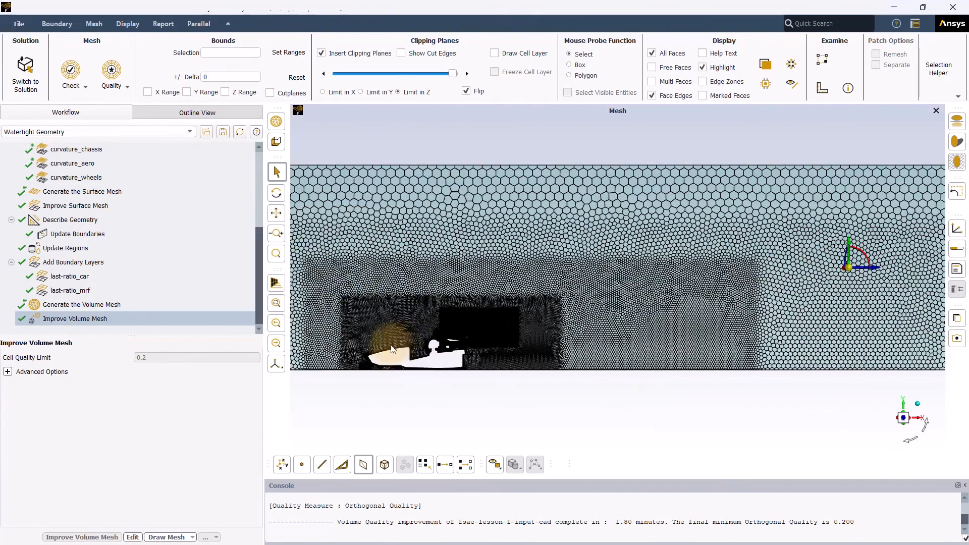
scroll(366, 337, "up", 6)
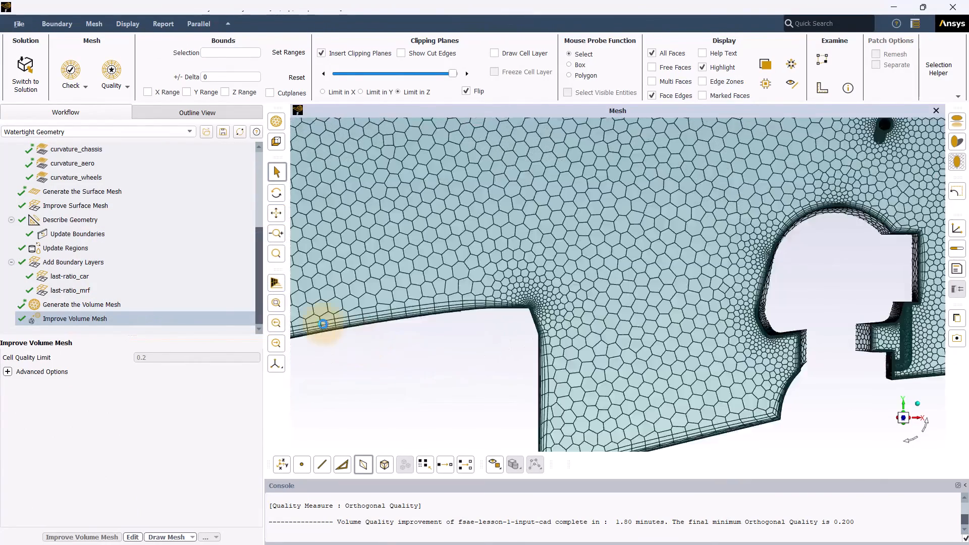
scroll(390, 301, "down", 5)
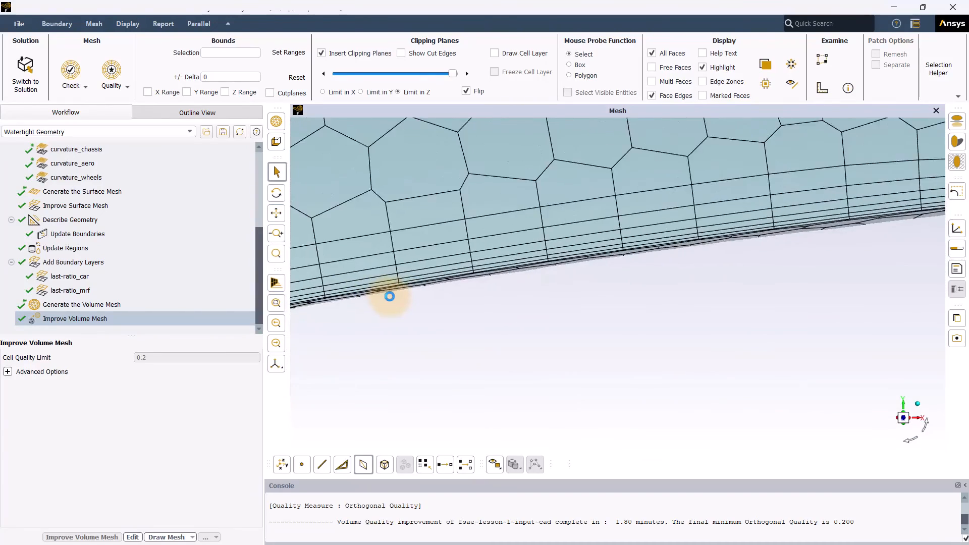
scroll(537, 278, "down", 4)
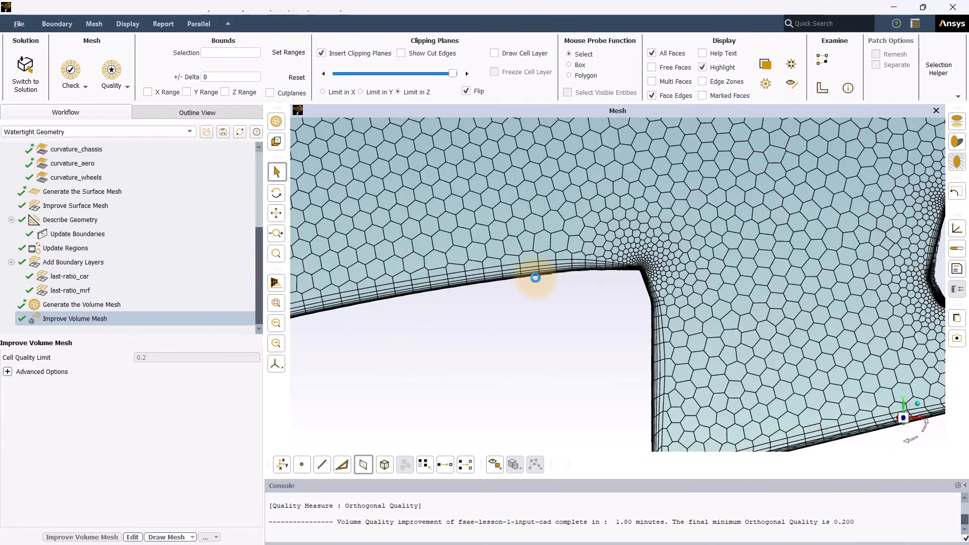
scroll(538, 278, "down", 3)
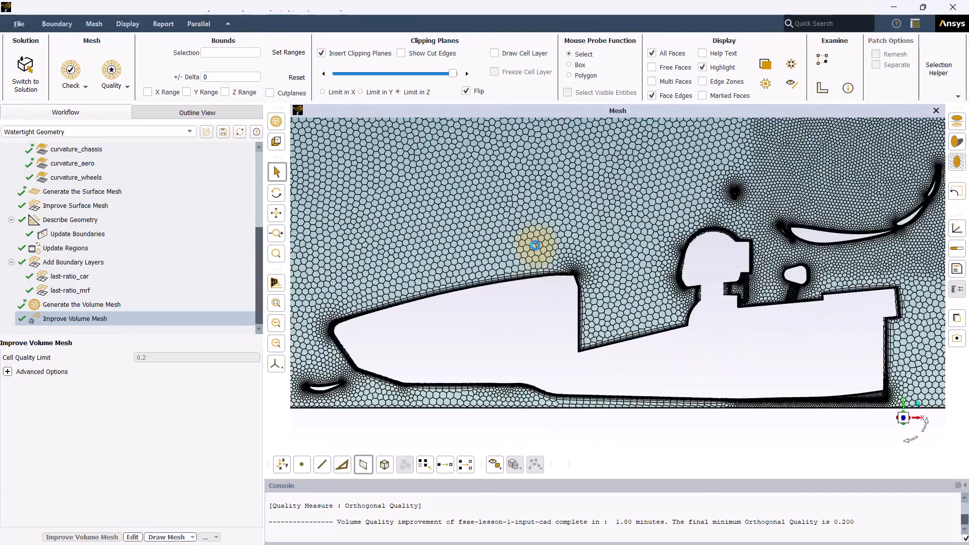
scroll(537, 277, "down", 2)
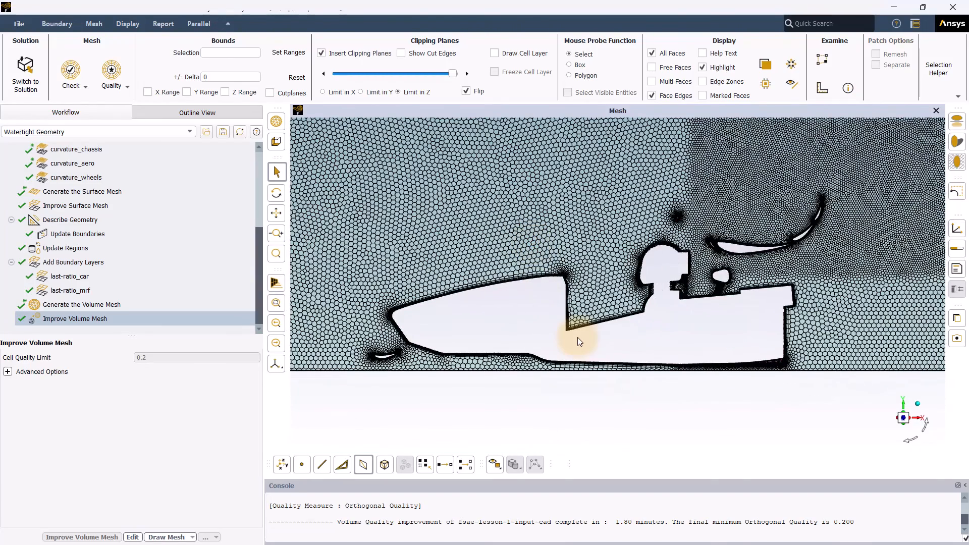